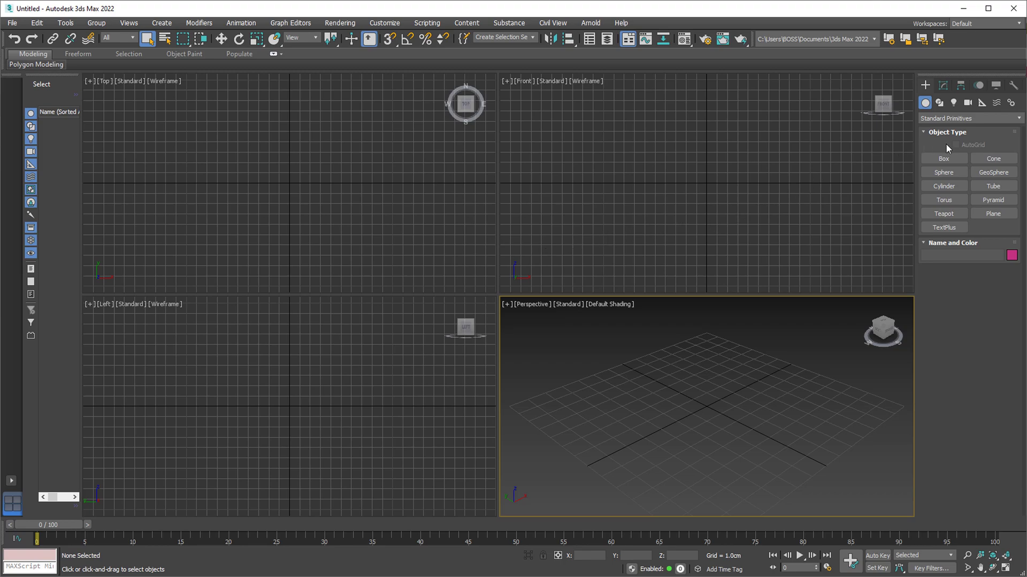
Step: Create a cylinder at the origin from the Top view, about 1.59 cm in radius and 1.18 cm high
{"action": "left_click", "coordinate": [955, 184]}
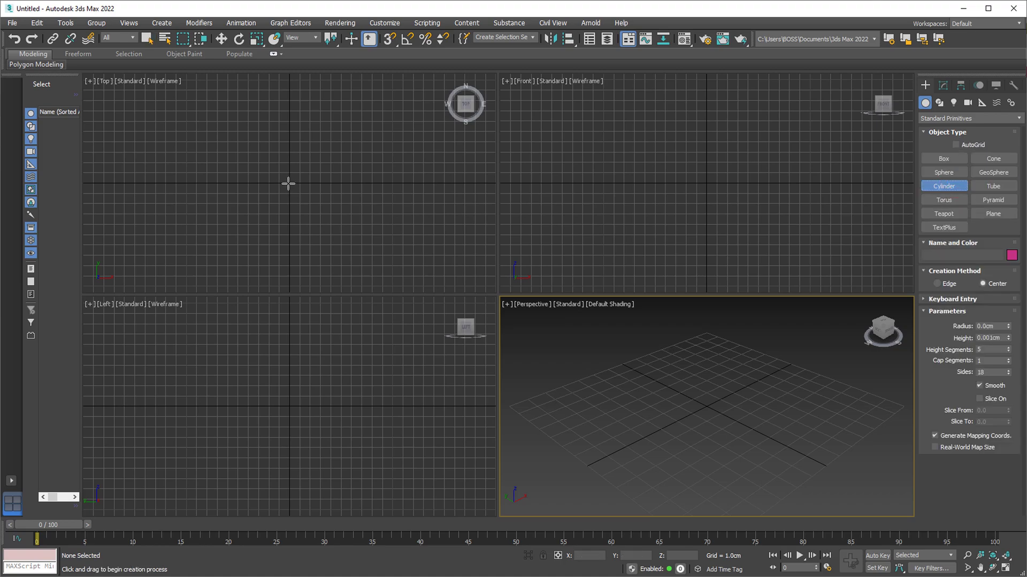
{"action": "left_click_drag", "start_coordinate": [289, 182], "coordinate": [301, 196]}
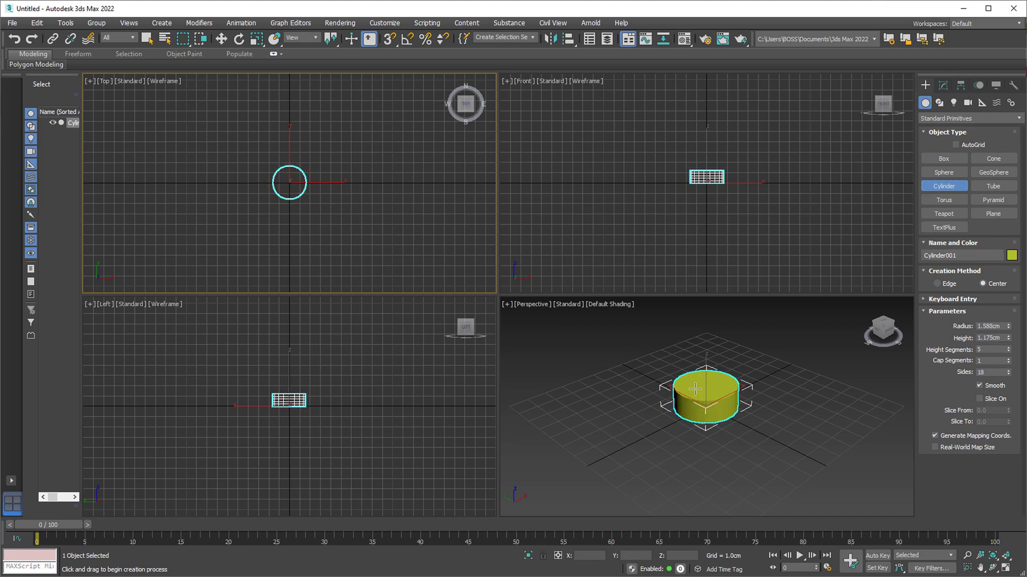
{"action": "left_click", "coordinate": [696, 389]}
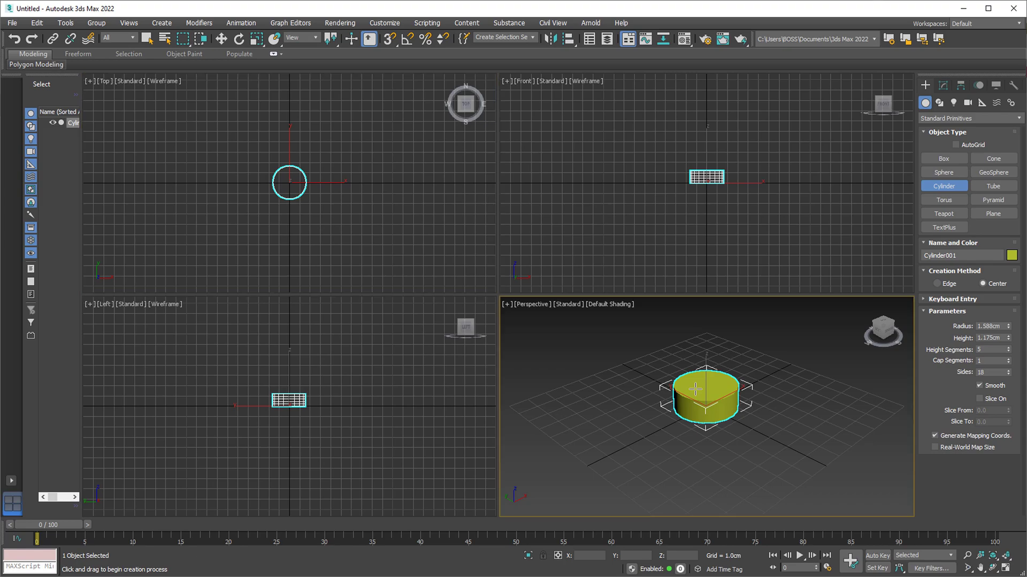
Step: Maximize the Perspective view, frame the cylinder in it and display its edged faces
{"action": "left_click", "coordinate": [1013, 568]}
{"action": "key", "text": "z"}
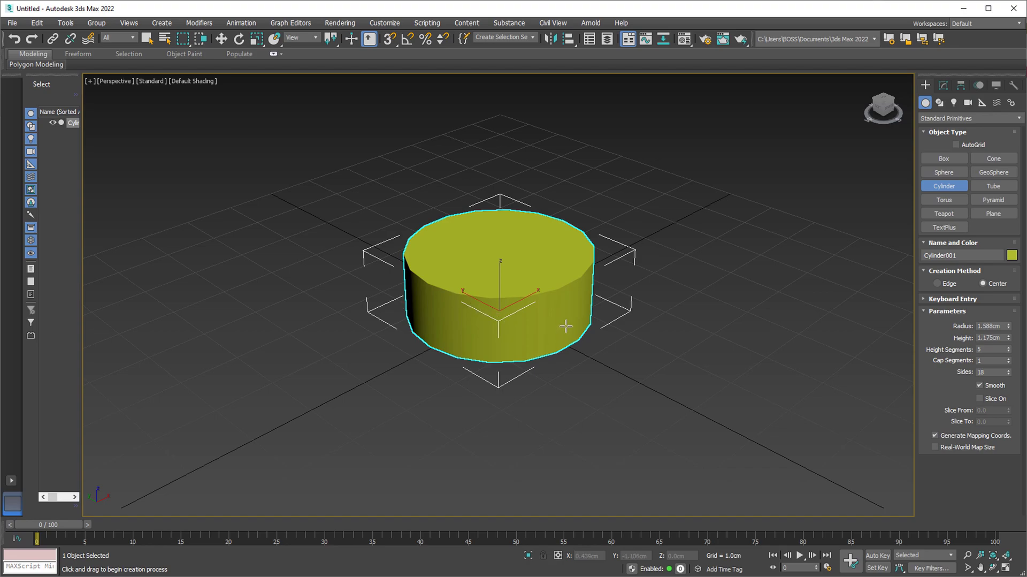
{"action": "middle_click_drag", "start_coordinate": [470, 291], "coordinate": [469, 302]}
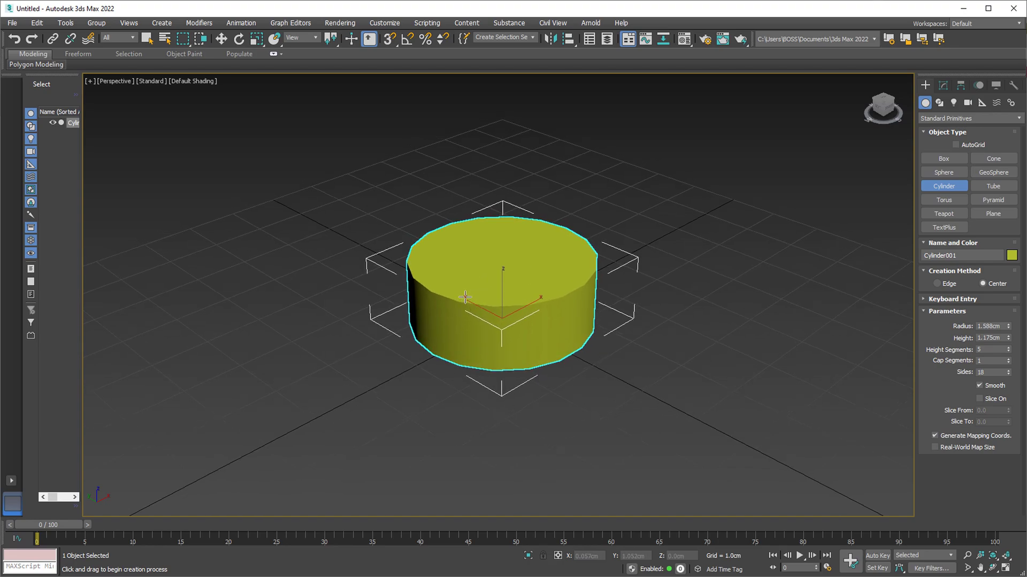
{"action": "key", "text": "F4"}
{"action": "scroll", "coordinate": [484, 303], "scroll_direction": "up", "scroll_amount": 3}
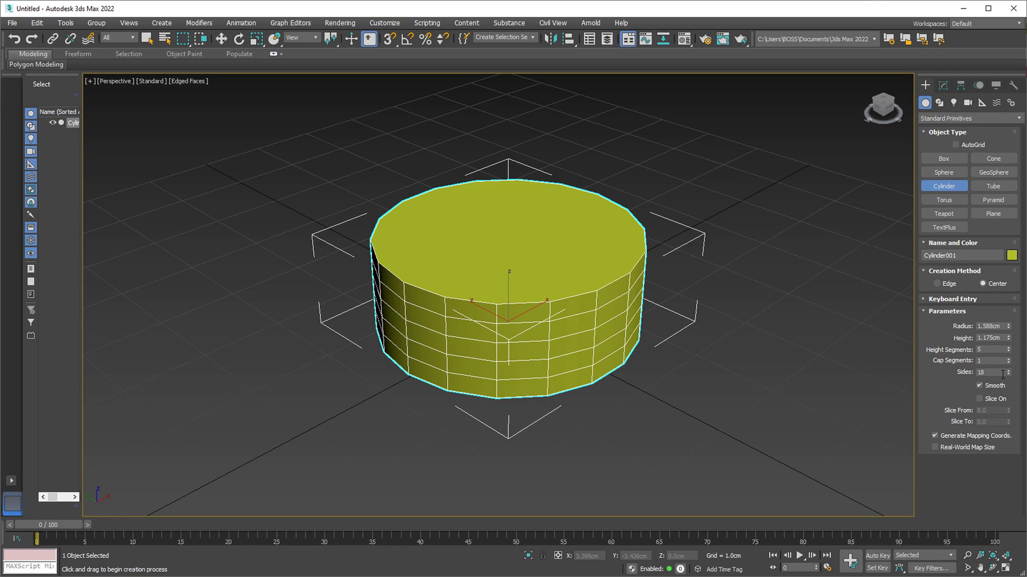
Step: Reduce the cylinder's height segments to 1
{"action": "left_click", "coordinate": [1009, 351]}
{"action": "left_click", "coordinate": [1009, 351]}
{"action": "left_click", "coordinate": [1009, 351]}
{"action": "left_click", "coordinate": [1009, 351]}
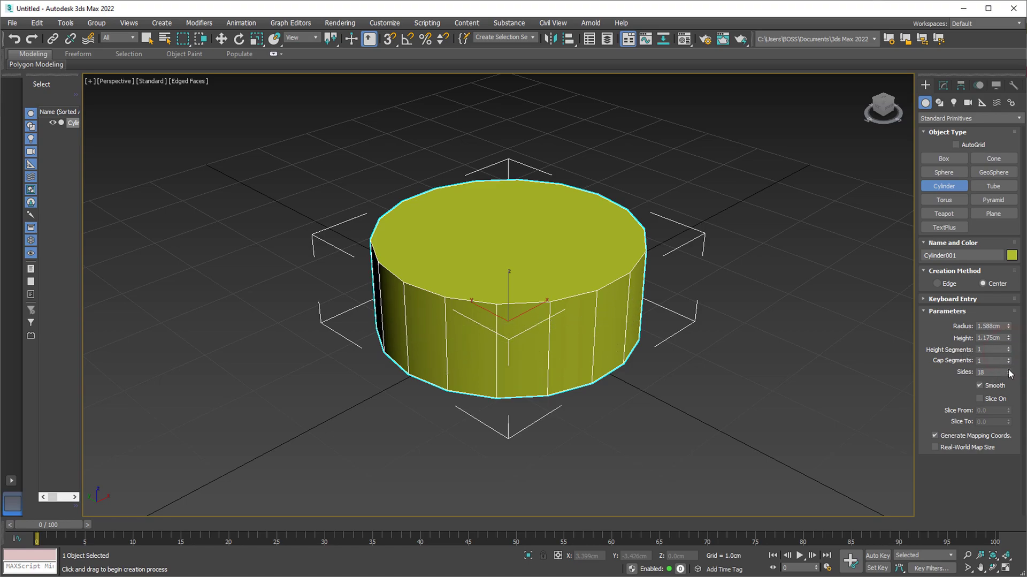
Step: Raise the cylinder's number of sides to 24
{"action": "left_click", "coordinate": [1009, 369]}
{"action": "left_click", "coordinate": [1009, 370]}
{"action": "left_click", "coordinate": [1009, 370]}
{"action": "left_click", "coordinate": [1009, 370]}
{"action": "left_click", "coordinate": [1009, 370]}
{"action": "left_click", "coordinate": [1009, 369]}
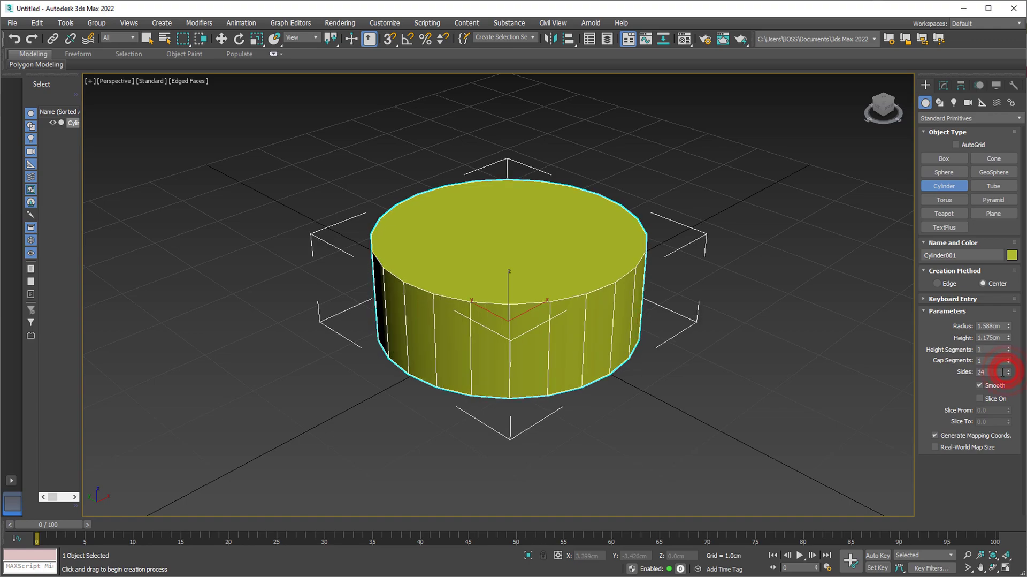
Step: Set the cylinder's number of sides to 100
{"action": "left_click", "coordinate": [995, 372]}
{"action": "type", "text": "100"}
{"action": "key", "text": "Return"}
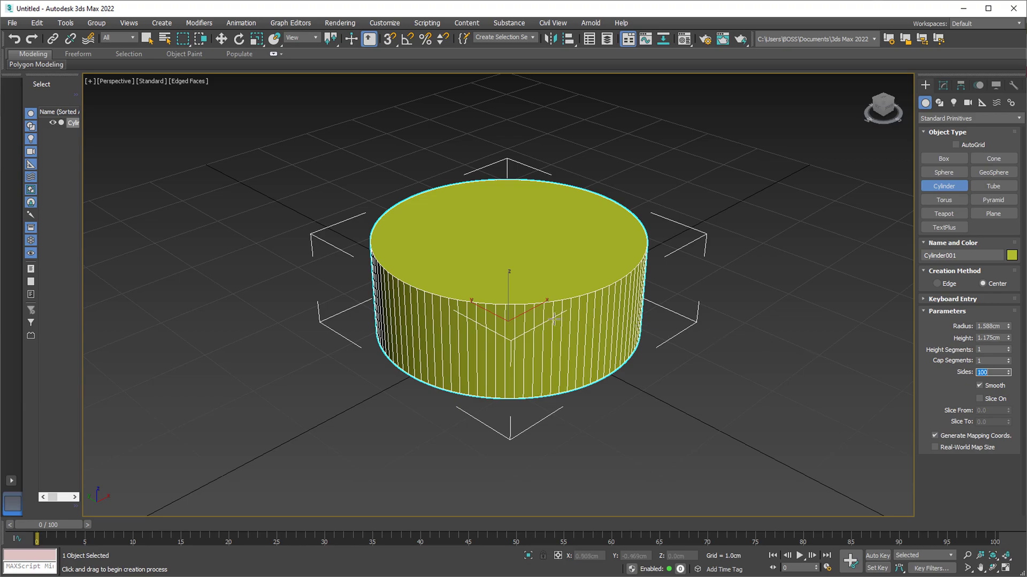
Step: Add an Edit Poly modifier to the cylinder
{"action": "scroll", "coordinate": [553, 329], "scroll_direction": "up", "scroll_amount": 2}
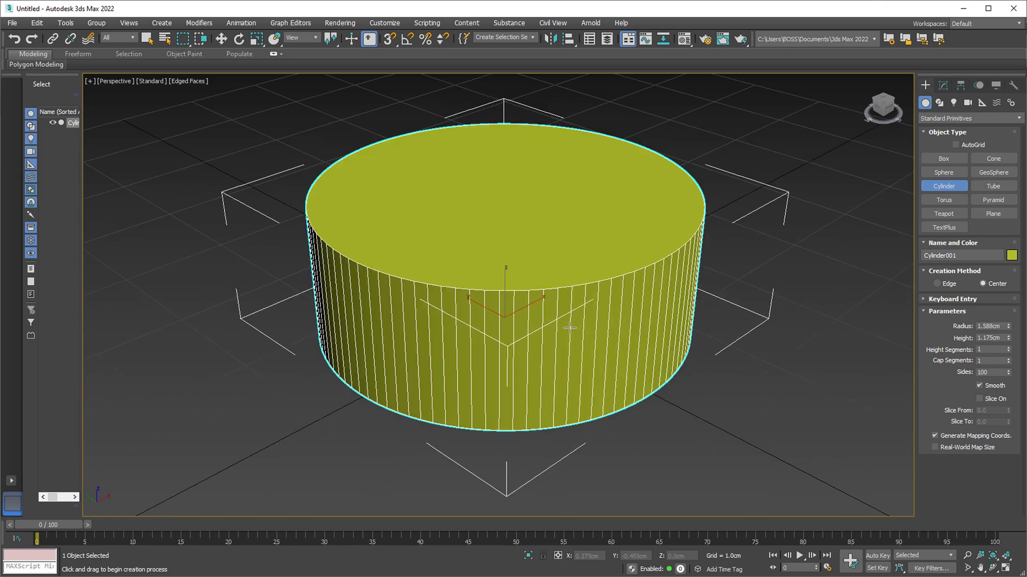
{"action": "left_click", "coordinate": [943, 85]}
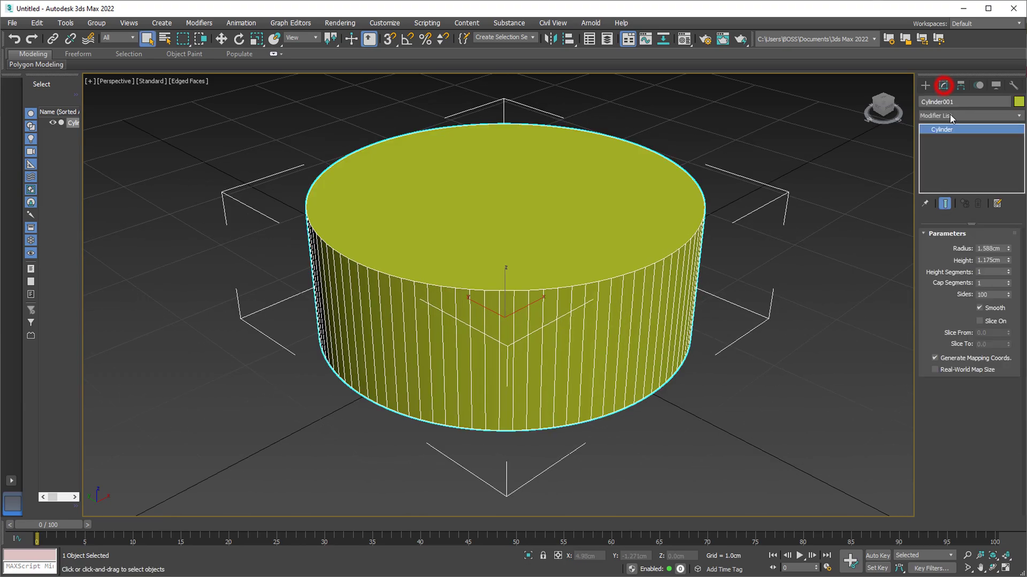
{"action": "left_click", "coordinate": [1019, 117]}
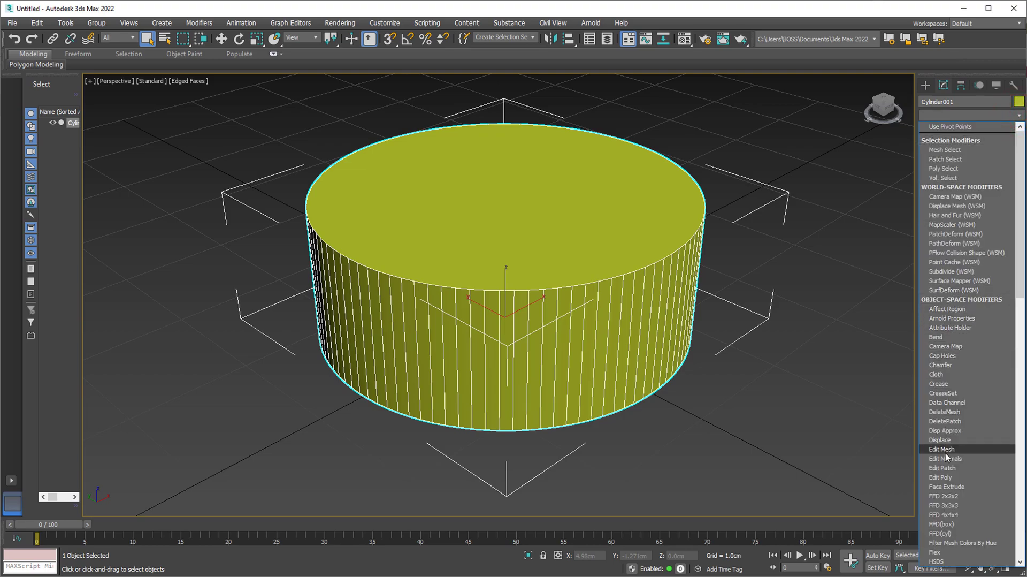
{"action": "left_click", "coordinate": [946, 481]}
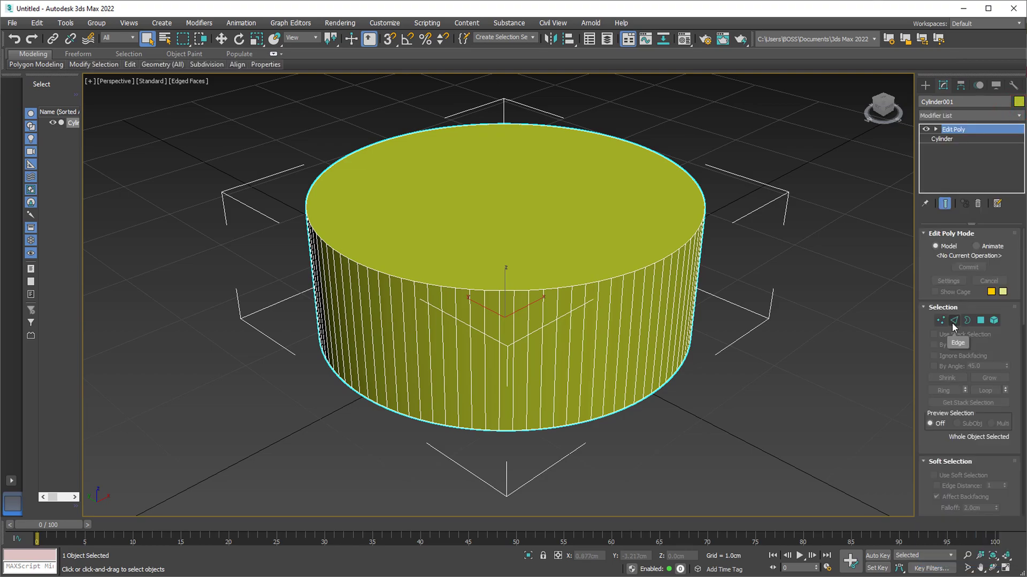
Step: Select the full ring of vertical edges around the cylinder's side wall
{"action": "left_click", "coordinate": [955, 320]}
{"action": "scroll", "coordinate": [557, 351], "scroll_direction": "up", "scroll_amount": 2}
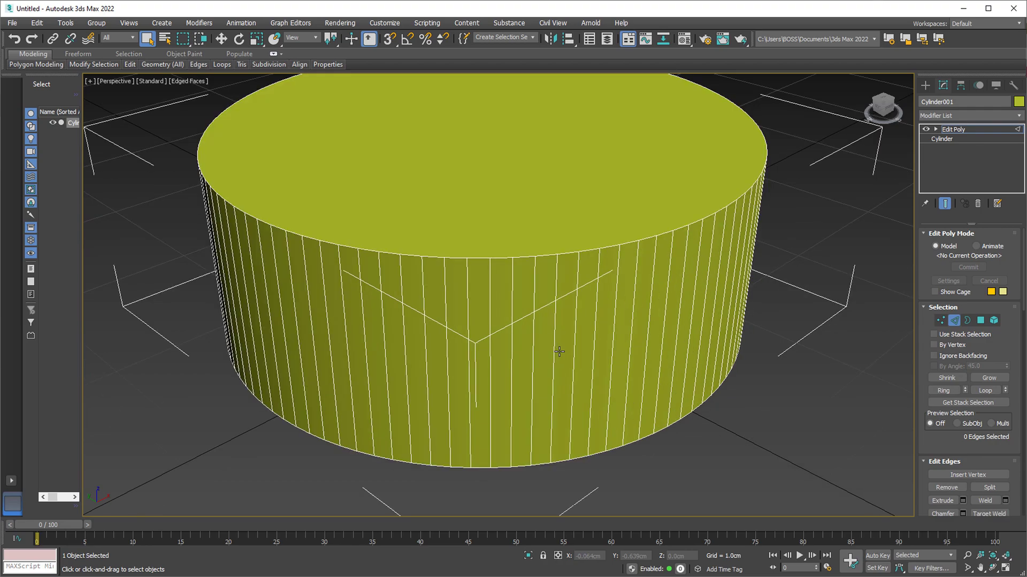
{"action": "left_click", "coordinate": [554, 348]}
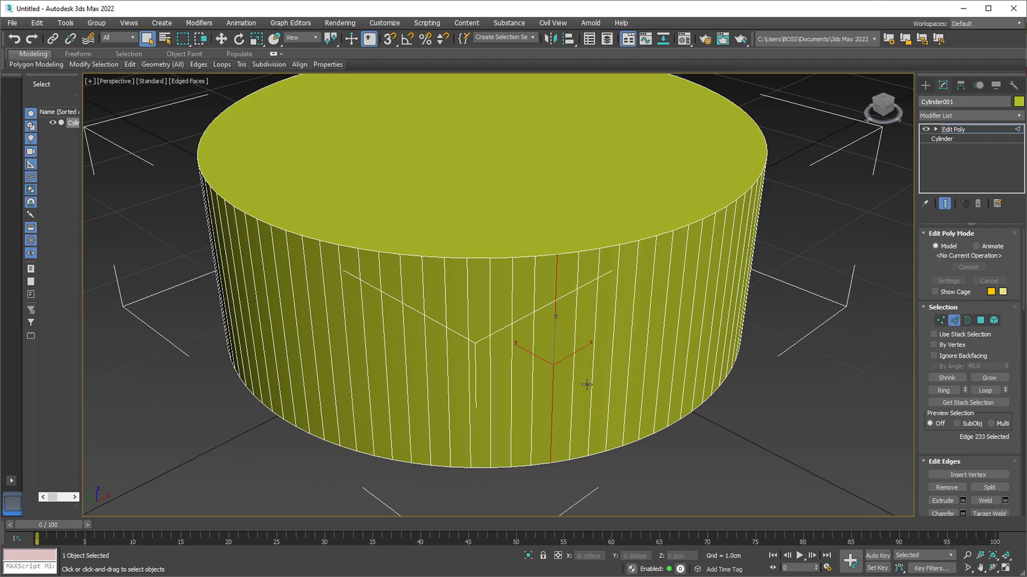
{"action": "left_click", "coordinate": [944, 392]}
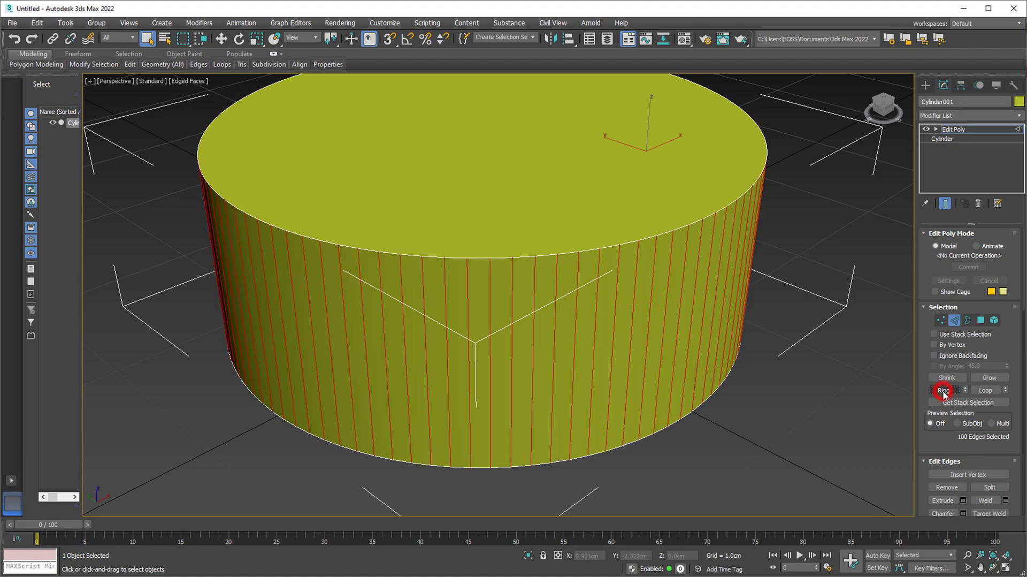
Step: Begin an edge extrusion on the selected side edges and set its width to 0.025 cm
{"action": "left_click", "coordinate": [994, 567]}
{"action": "mouse_move", "coordinate": [475, 299]}
{"action": "left_mouse_down"}
{"action": "mouse_move", "coordinate": [573, 287]}
{"action": "mouse_move", "coordinate": [523, 278]}
{"action": "mouse_move", "coordinate": [472, 298]}
{"action": "mouse_move", "coordinate": [487, 302]}
{"action": "left_mouse_up"}
{"action": "scroll", "coordinate": [436, 285], "scroll_direction": "down", "scroll_amount": 3}
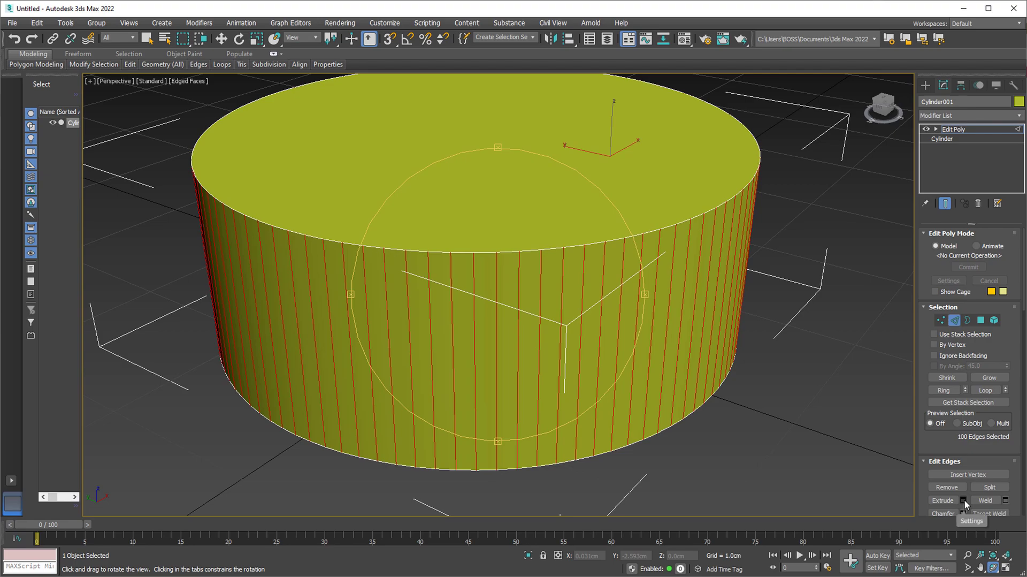
{"action": "left_click", "coordinate": [964, 499]}
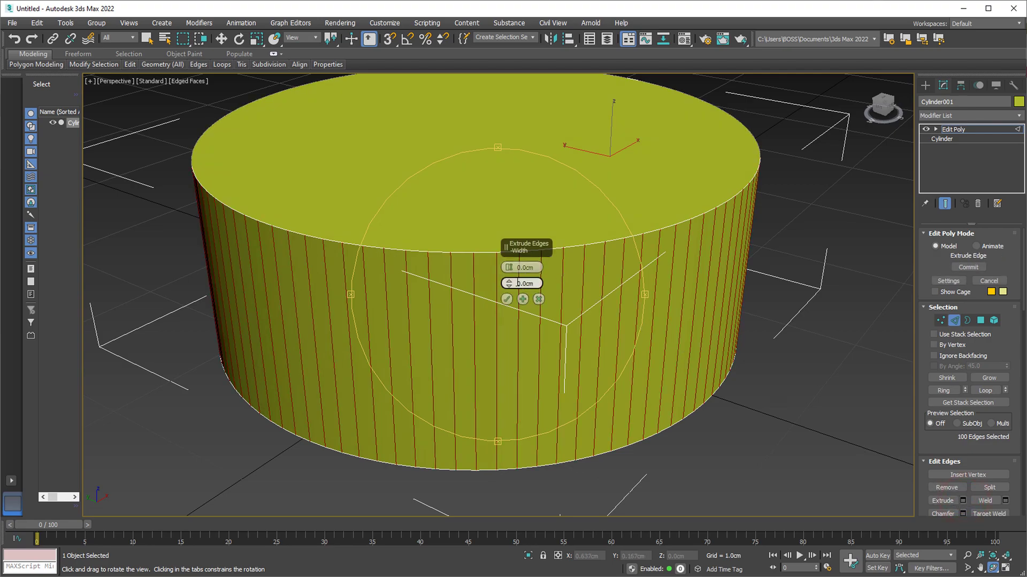
{"action": "scroll", "coordinate": [470, 271], "scroll_direction": "up", "scroll_amount": 4}
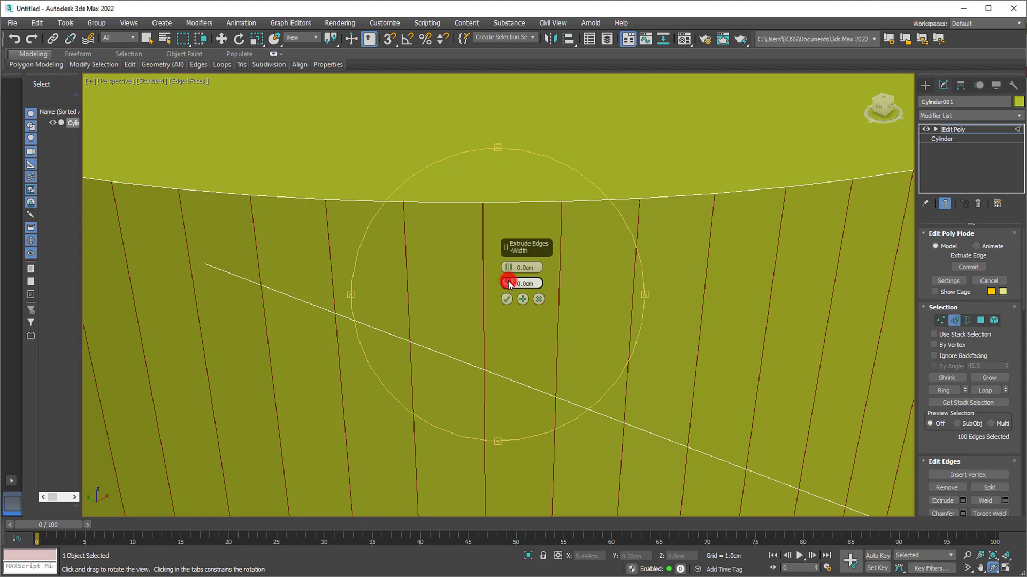
{"action": "left_click_drag", "start_coordinate": [508, 283], "coordinate": [500, 279]}
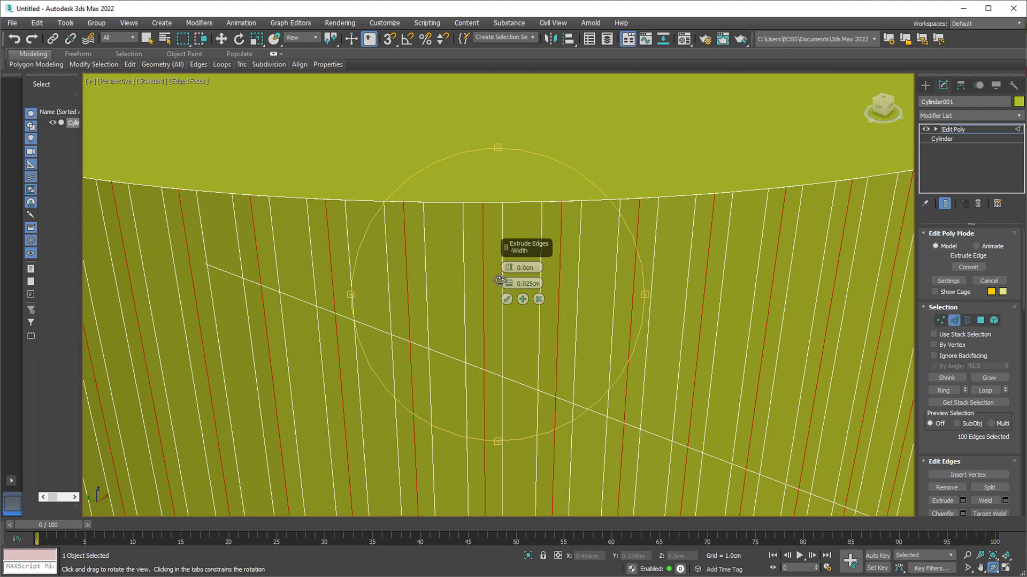
{"action": "scroll", "coordinate": [470, 288], "scroll_direction": "down", "scroll_amount": 2}
{"action": "scroll", "coordinate": [457, 286], "scroll_direction": "up", "scroll_amount": 2}
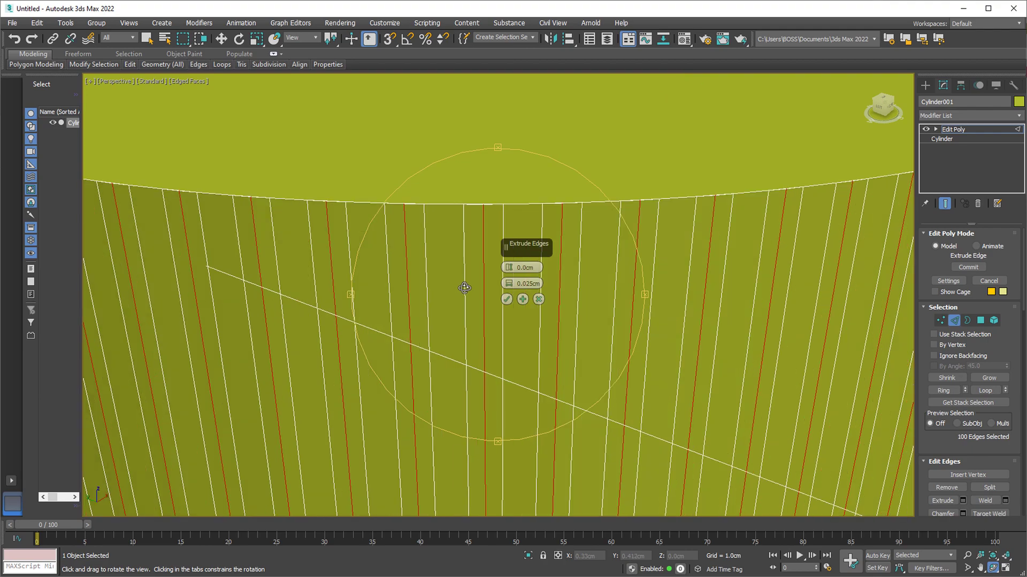
{"action": "scroll", "coordinate": [481, 270], "scroll_direction": "up", "scroll_amount": 1}
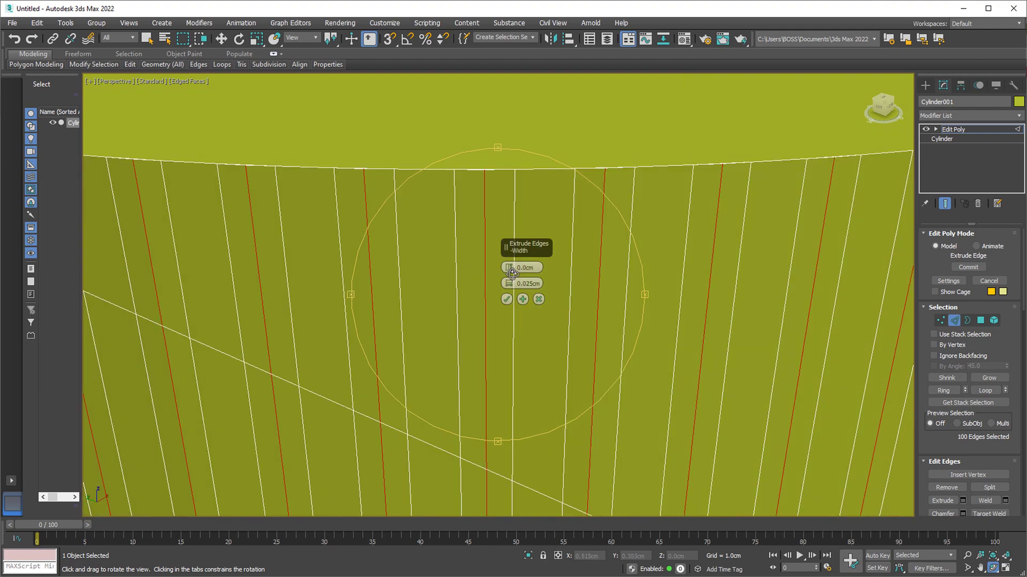
Step: Extrude the side edges inward by about 0.038 cm to cut vertical grooves, and apply the extrusion
{"action": "left_click_drag", "start_coordinate": [509, 267], "coordinate": [395, 335]}
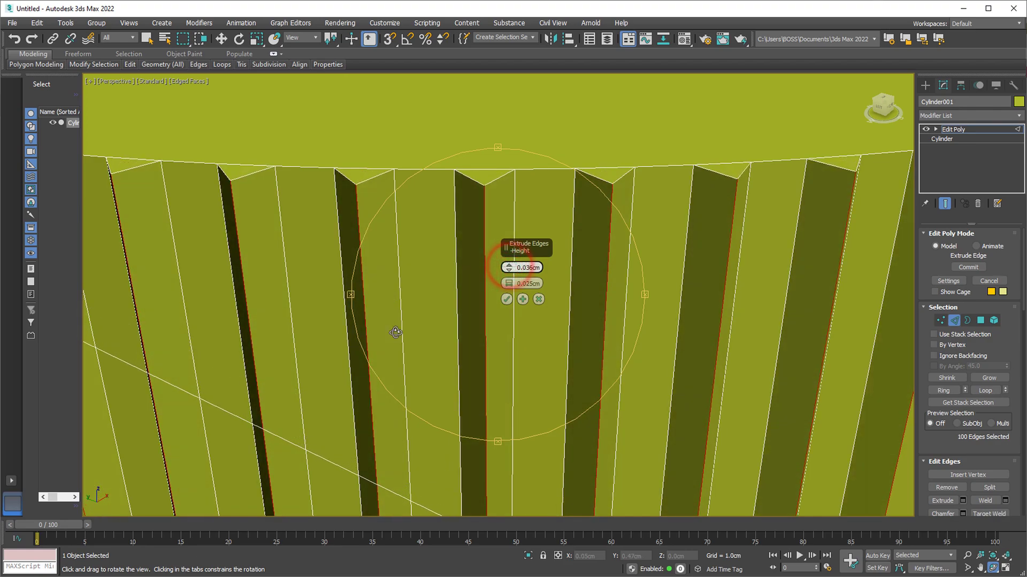
{"action": "scroll", "coordinate": [436, 345], "scroll_direction": "down", "scroll_amount": 5}
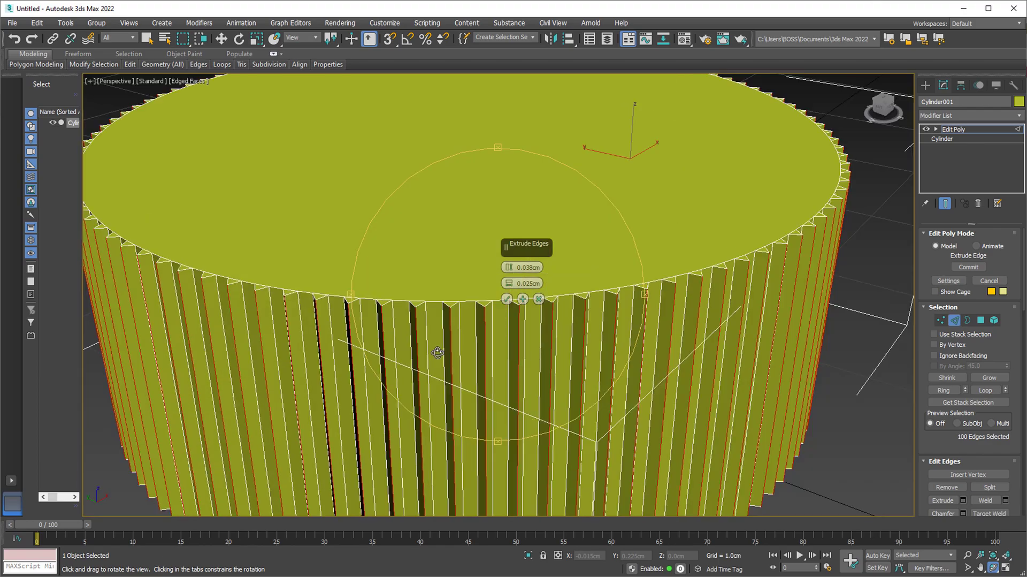
{"action": "scroll", "coordinate": [436, 348], "scroll_direction": "down", "scroll_amount": 2}
{"action": "left_click_drag", "start_coordinate": [475, 355], "coordinate": [524, 353]}
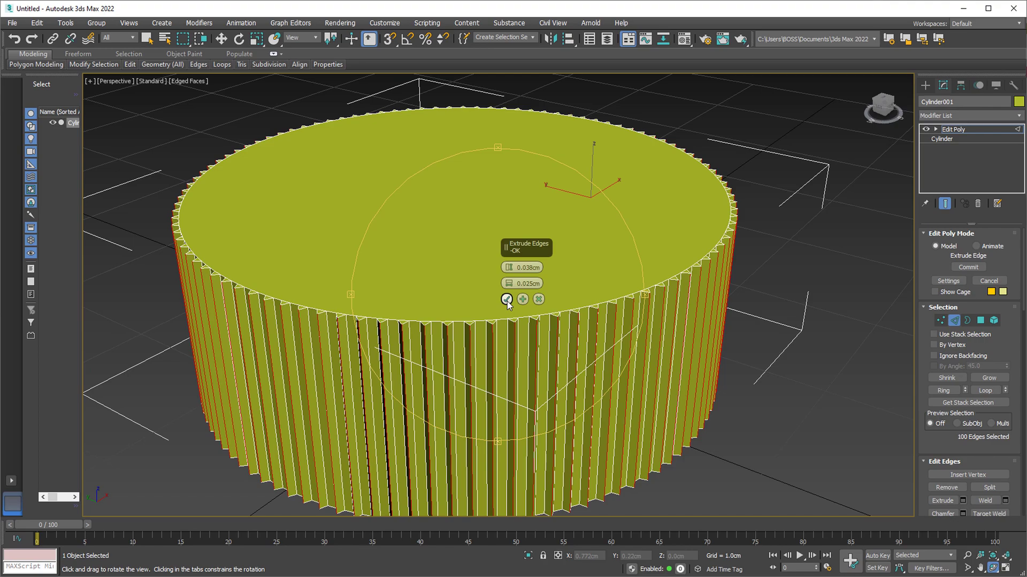
{"action": "left_click", "coordinate": [507, 299]}
Step: Select the cylinder's top polygon and inset it slightly to leave a narrow rim around the edge
{"action": "left_click", "coordinate": [981, 320]}
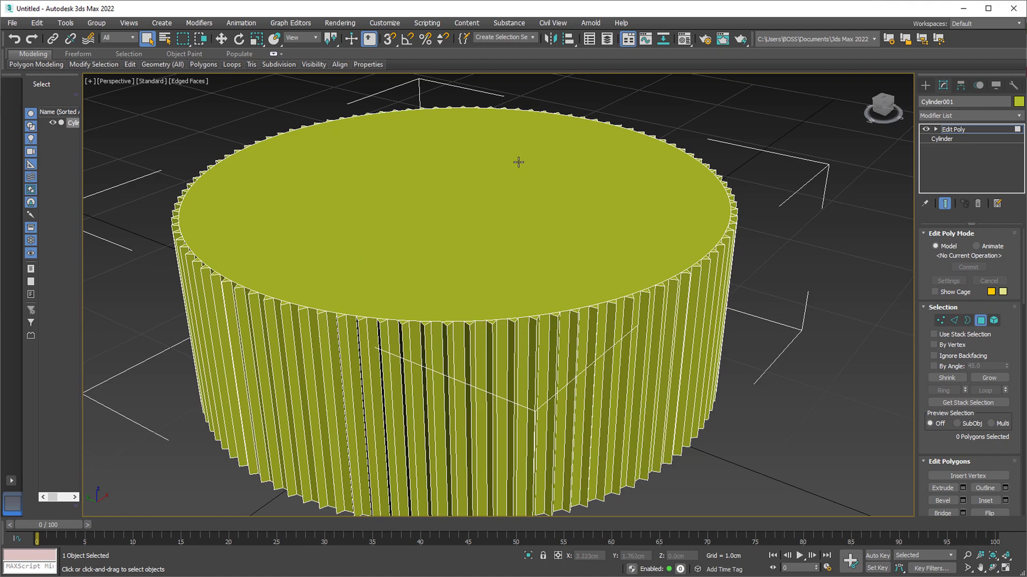
{"action": "left_click", "coordinate": [470, 229]}
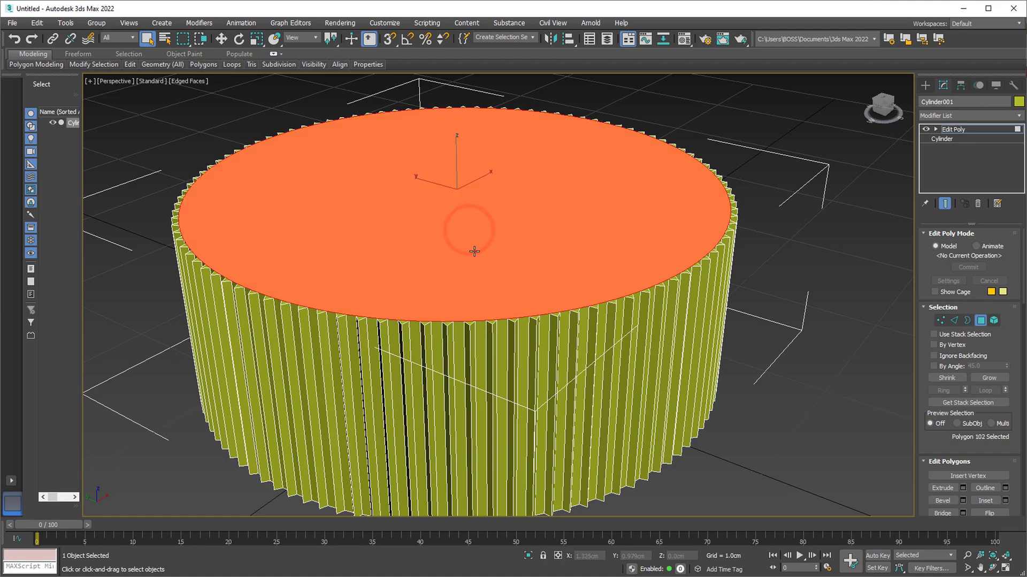
{"action": "scroll", "coordinate": [475, 256], "scroll_direction": "down", "scroll_amount": 4}
{"action": "scroll", "coordinate": [469, 243], "scroll_direction": "up", "scroll_amount": 4}
{"action": "scroll", "coordinate": [969, 428], "scroll_direction": "down", "scroll_amount": 1}
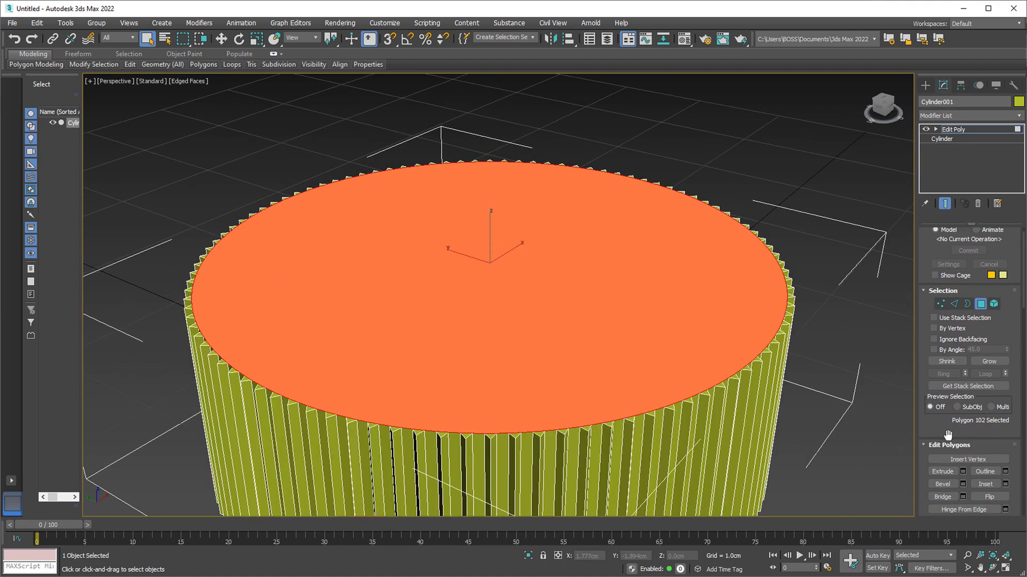
{"action": "left_click", "coordinate": [986, 484]}
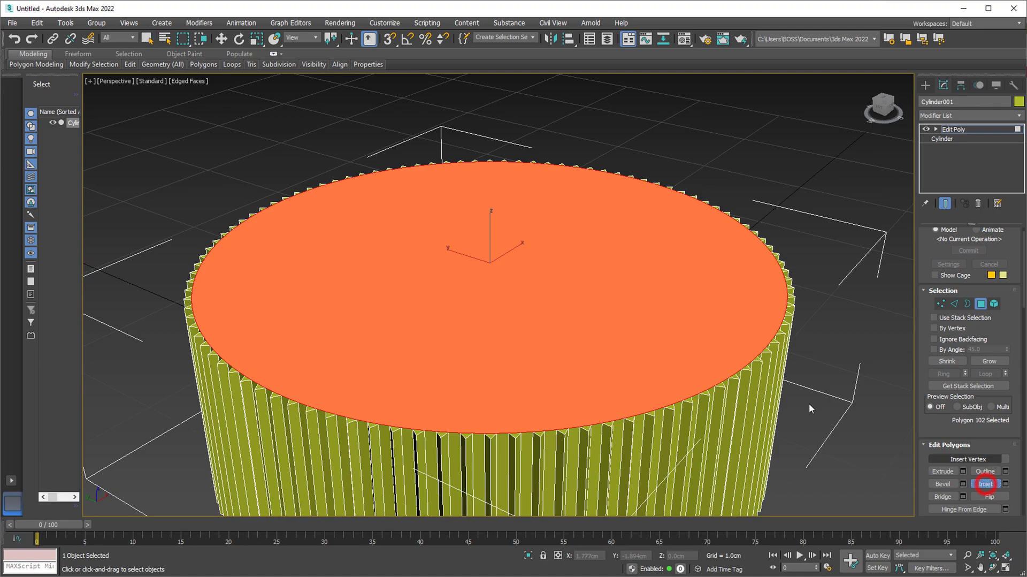
{"action": "left_click_drag", "start_coordinate": [562, 352], "coordinate": [571, 358]}
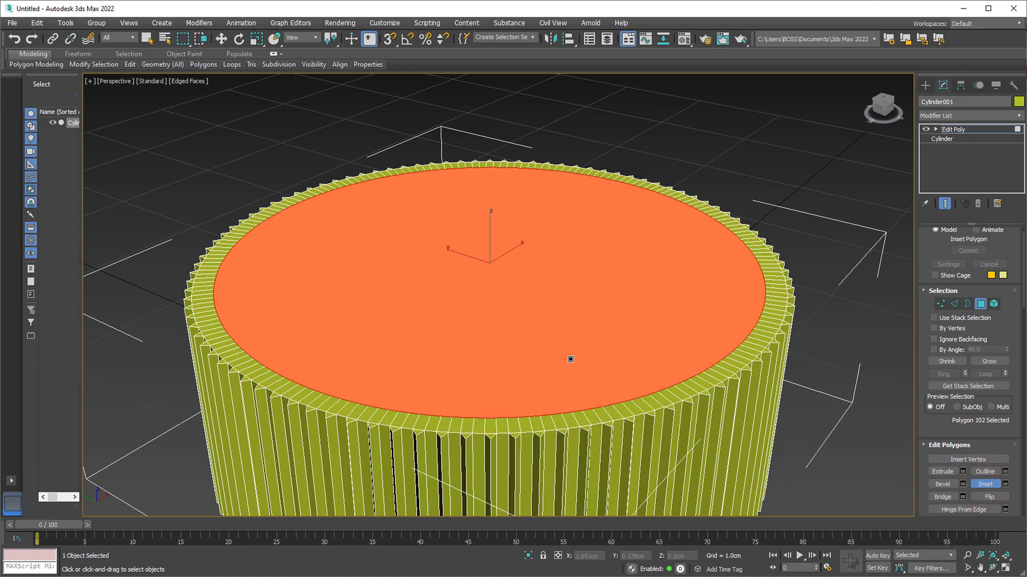
Step: Bevel the inset top polygon slightly upward to a smaller outline, and inset it once more
{"action": "left_click", "coordinate": [945, 483]}
{"action": "left_click_drag", "start_coordinate": [612, 361], "coordinate": [619, 334]}
{"action": "left_click", "coordinate": [986, 484]}
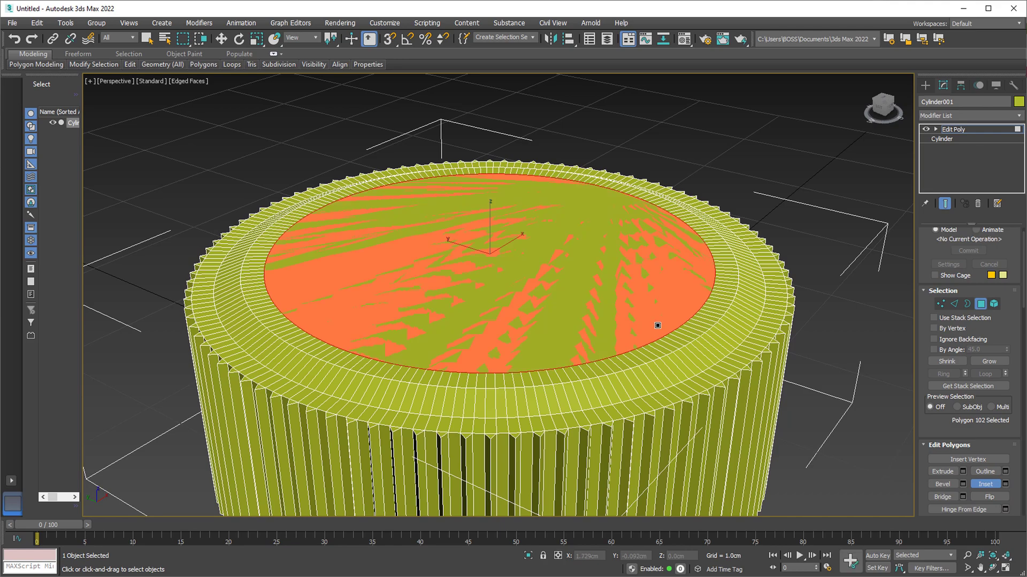
Step: Bevel the inner top polygon slightly downward to a smaller outline, forming a shallow recess
{"action": "left_click", "coordinate": [943, 483]}
{"action": "left_click_drag", "start_coordinate": [542, 291], "coordinate": [548, 286]}
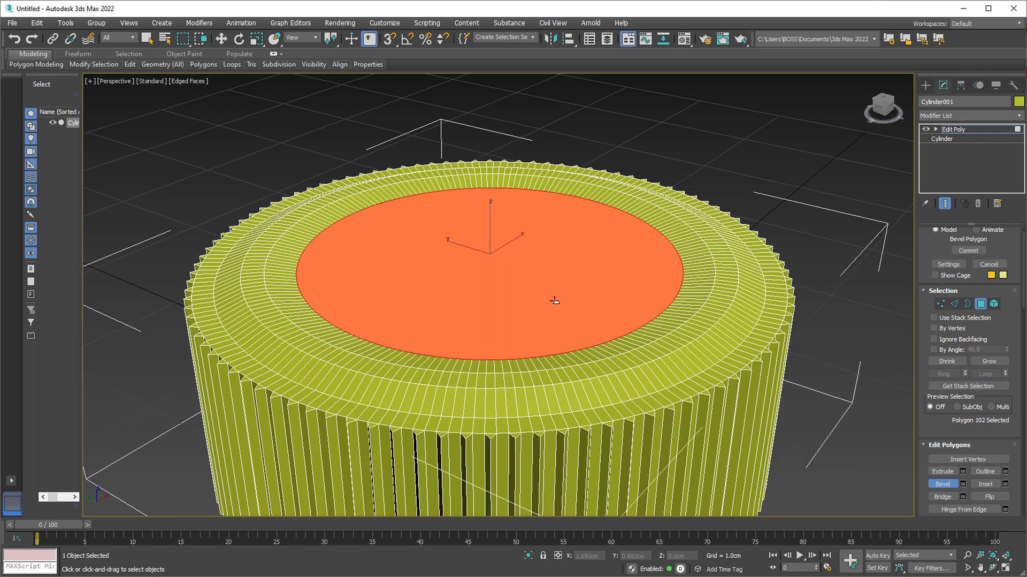
{"action": "left_click", "coordinate": [552, 298]}
Step: Turn off edged faces in the Perspective view and select the polygon covering the cap's underside
{"action": "scroll", "coordinate": [459, 219], "scroll_direction": "down", "scroll_amount": 5}
{"action": "scroll", "coordinate": [457, 224], "scroll_direction": "up", "scroll_amount": 3}
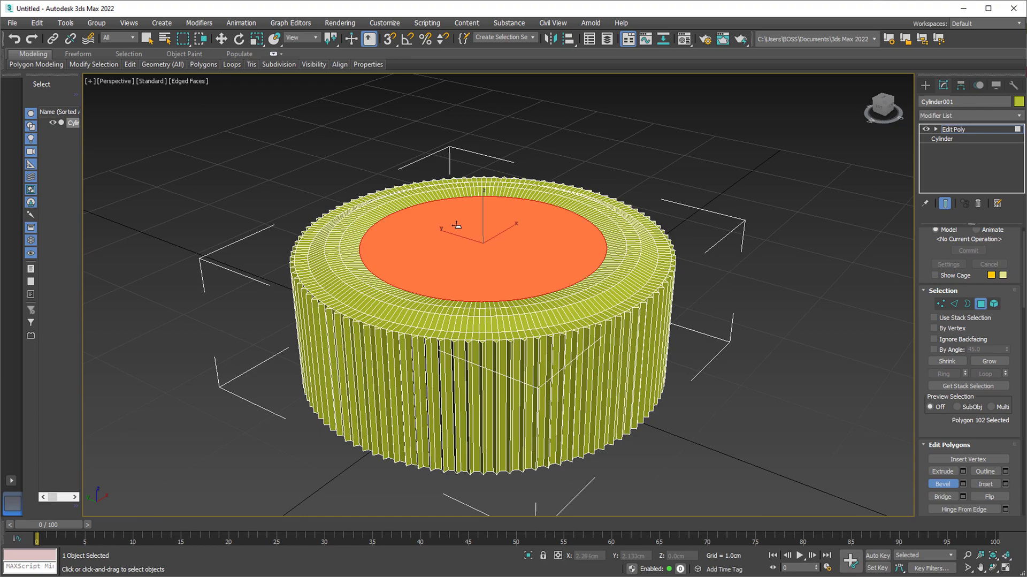
{"action": "left_click", "coordinate": [943, 85]}
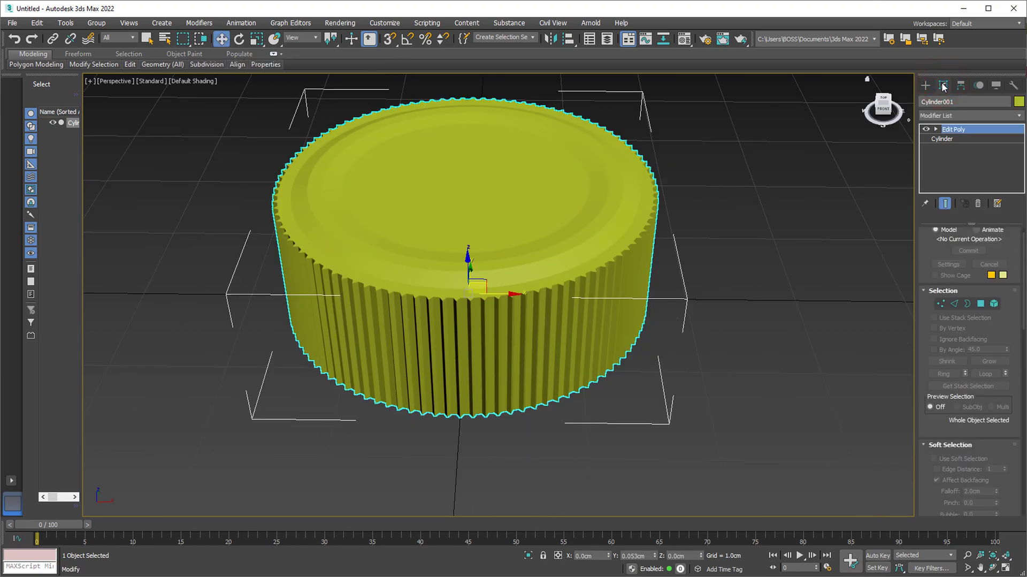
{"action": "left_click", "coordinate": [982, 304]}
{"action": "middle_click_drag", "start_coordinate": [673, 272], "coordinate": [681, 293]}
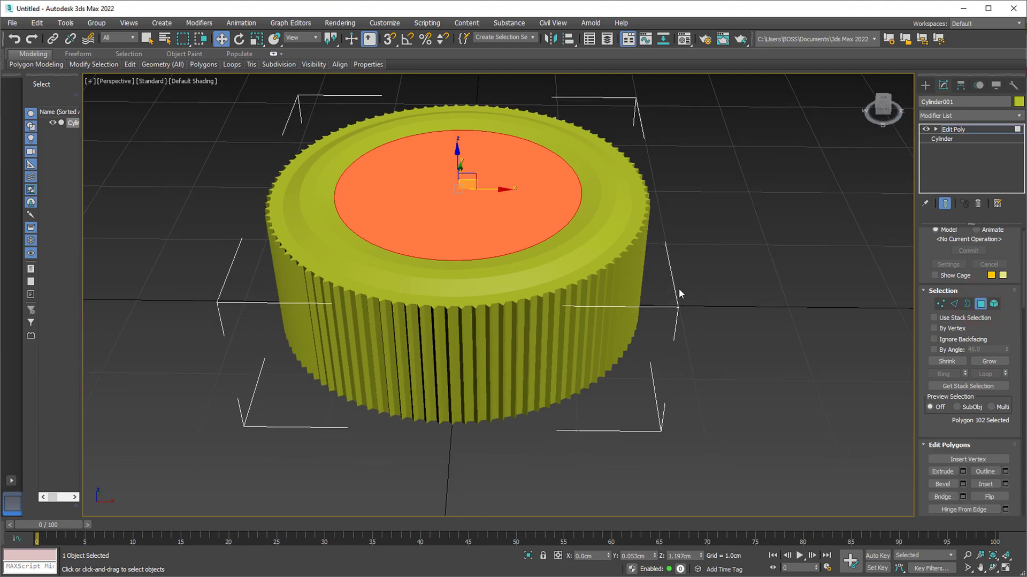
{"action": "left_click", "coordinate": [994, 568]}
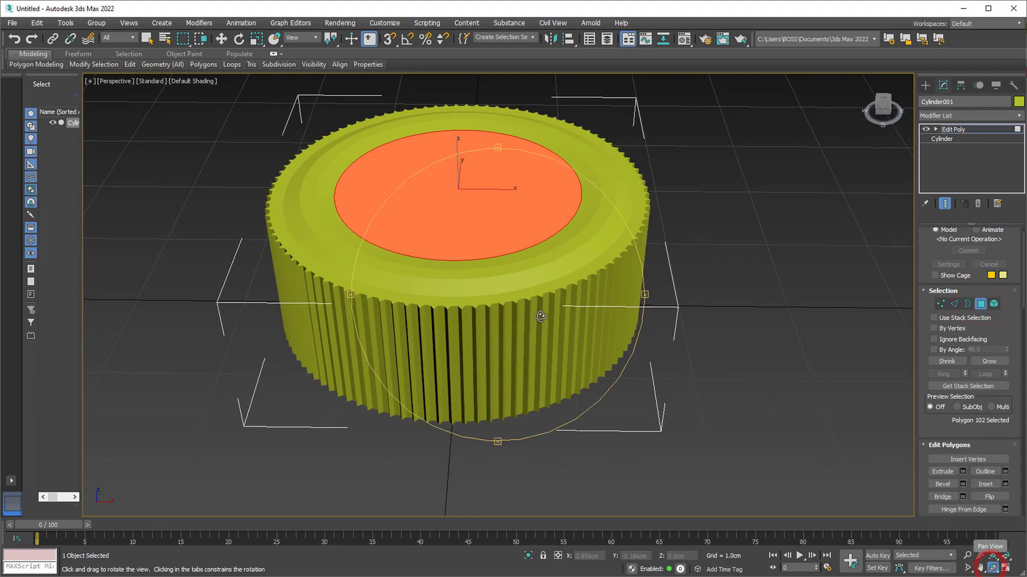
{"action": "left_click_drag", "start_coordinate": [514, 329], "coordinate": [530, 274]}
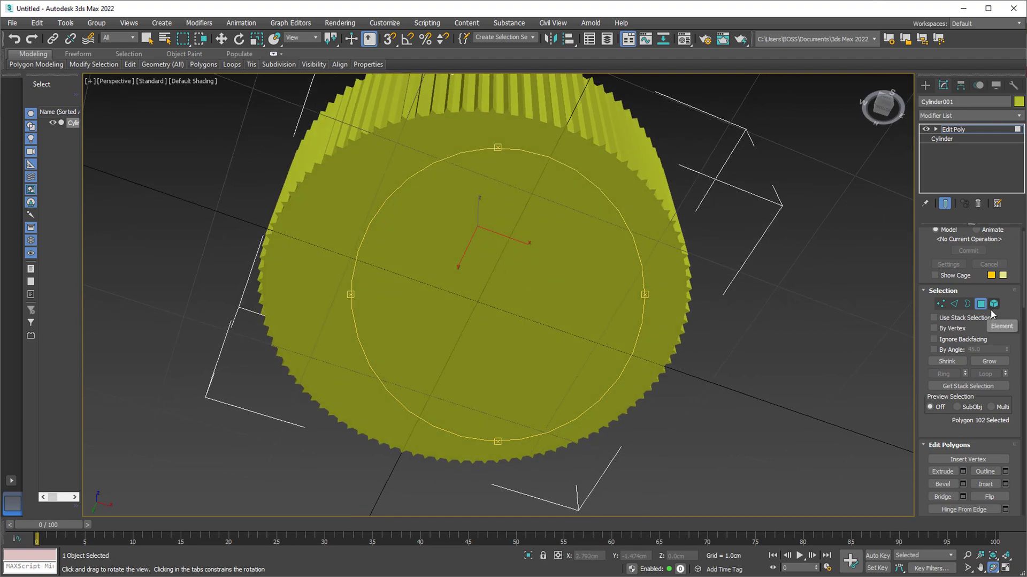
{"action": "left_click_drag", "start_coordinate": [431, 179], "coordinate": [428, 194]}
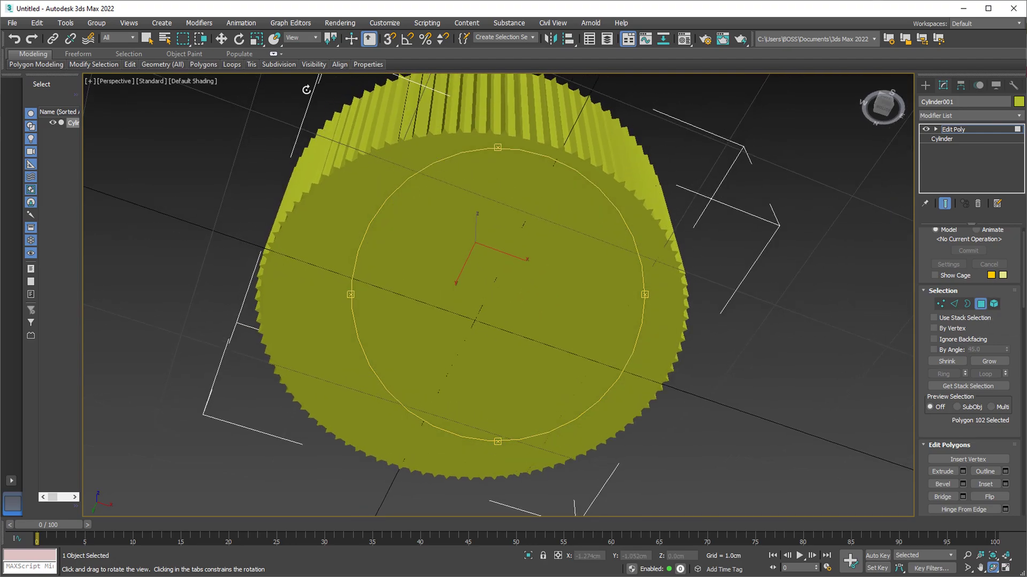
{"action": "left_click", "coordinate": [221, 39]}
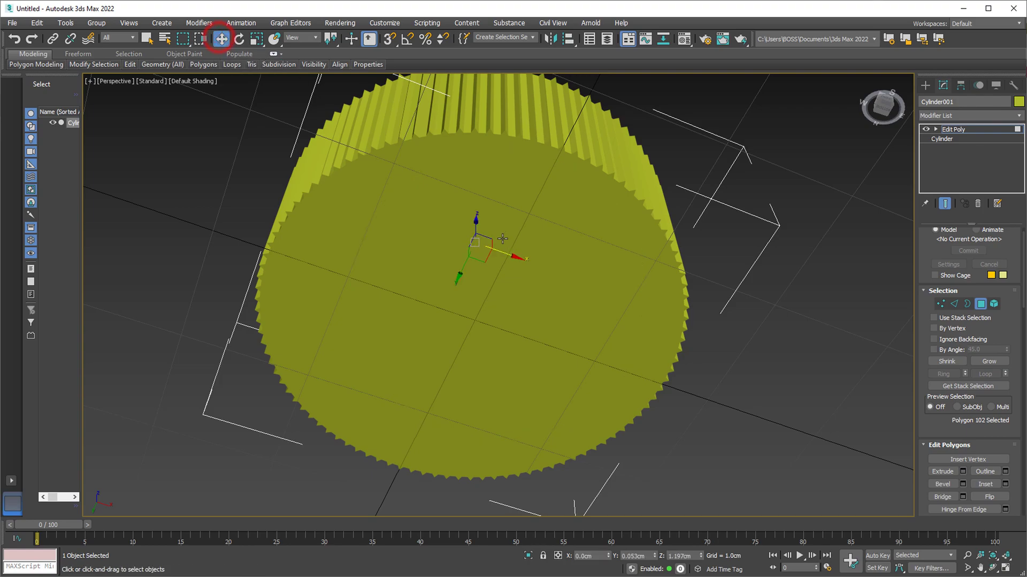
{"action": "left_click", "coordinate": [497, 177]}
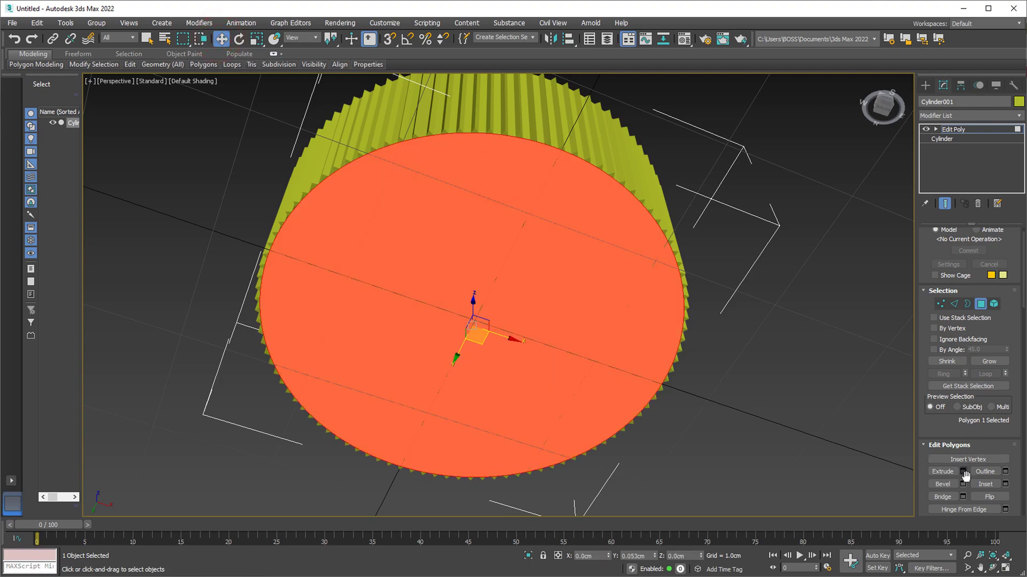
Step: Inset the underside polygon slightly and extrude it deep into the cap, leaving a hollow interior with a thin wall
{"action": "left_click", "coordinate": [984, 484]}
{"action": "mouse_move", "coordinate": [515, 249]}
{"action": "left_mouse_down"}
{"action": "mouse_move", "coordinate": [530, 241]}
{"action": "mouse_move", "coordinate": [522, 282]}
{"action": "left_mouse_up"}
{"action": "left_click", "coordinate": [943, 470]}
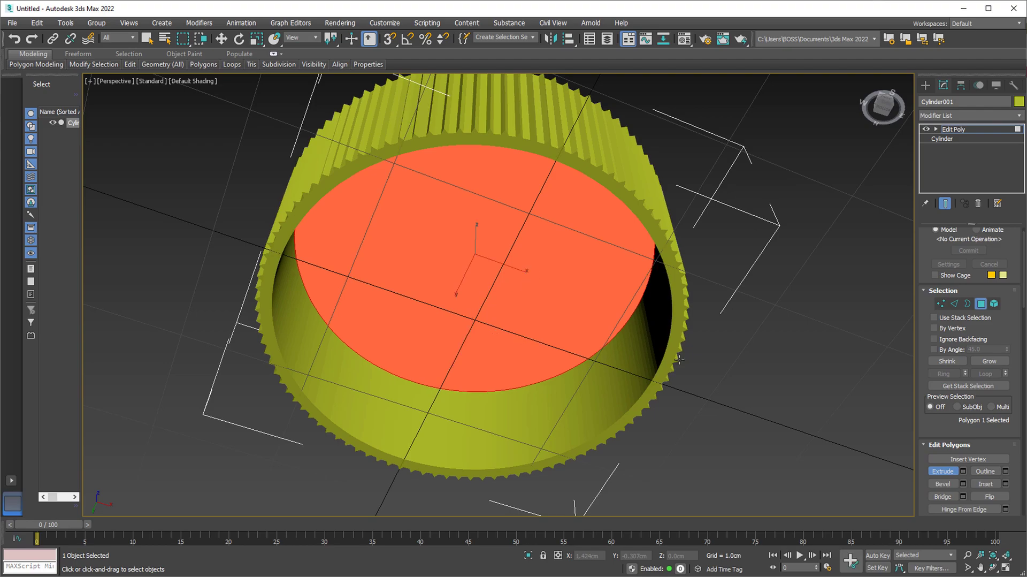
{"action": "key", "text": "r"}
{"action": "left_click", "coordinate": [926, 85]}
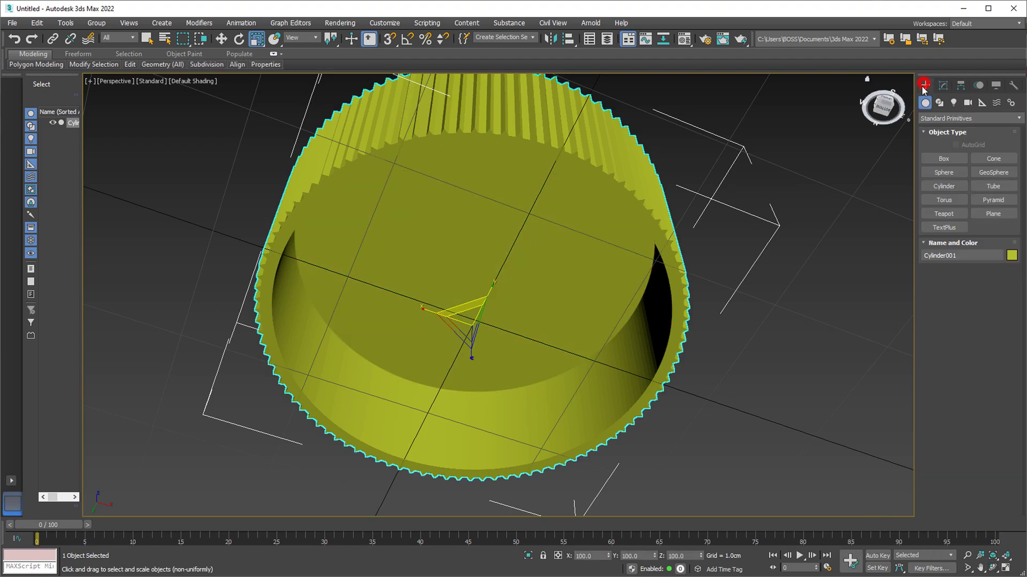
{"action": "left_click", "coordinate": [785, 133]}
Step: Switch from the Perspective view to a maximized Front view, leaving room above the cap
{"action": "left_click", "coordinate": [993, 567]}
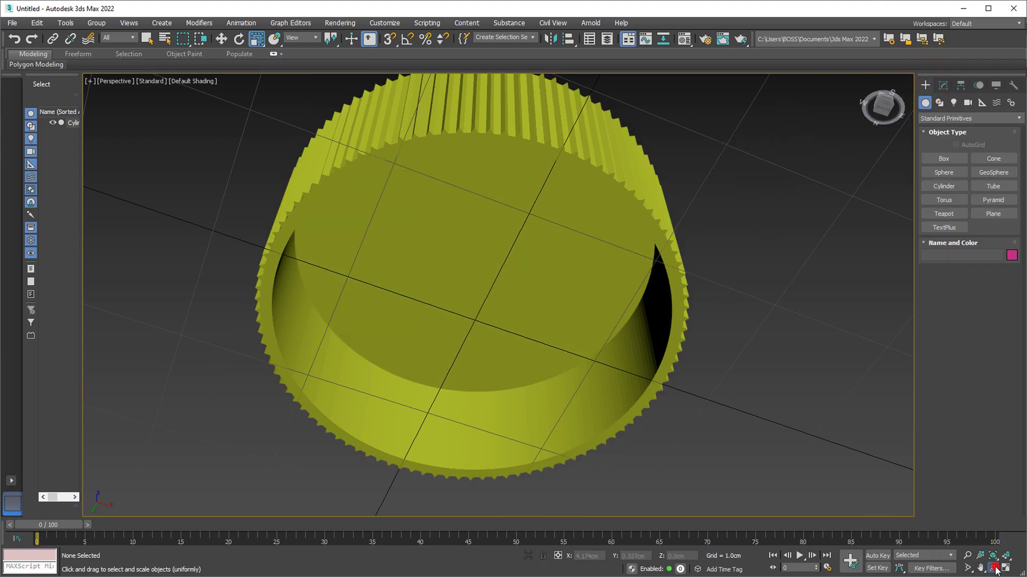
{"action": "left_click_drag", "start_coordinate": [545, 304], "coordinate": [495, 285]}
{"action": "key", "text": "alt+w"}
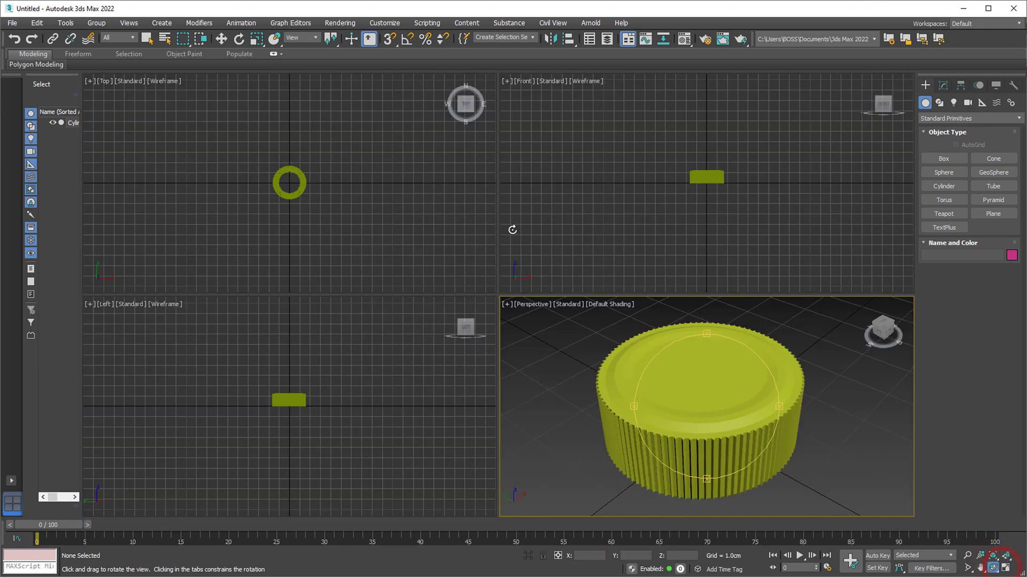
{"action": "left_click", "coordinate": [572, 161]}
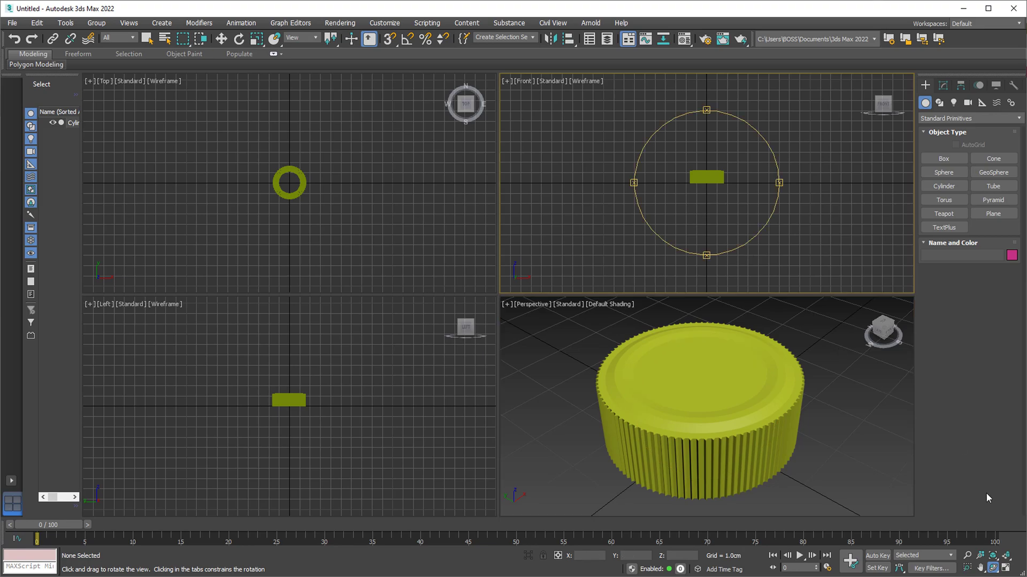
{"action": "left_click", "coordinate": [1006, 567]}
{"action": "middle_click_drag", "start_coordinate": [422, 376], "coordinate": [421, 456]}
{"action": "right_click", "coordinate": [421, 456]}
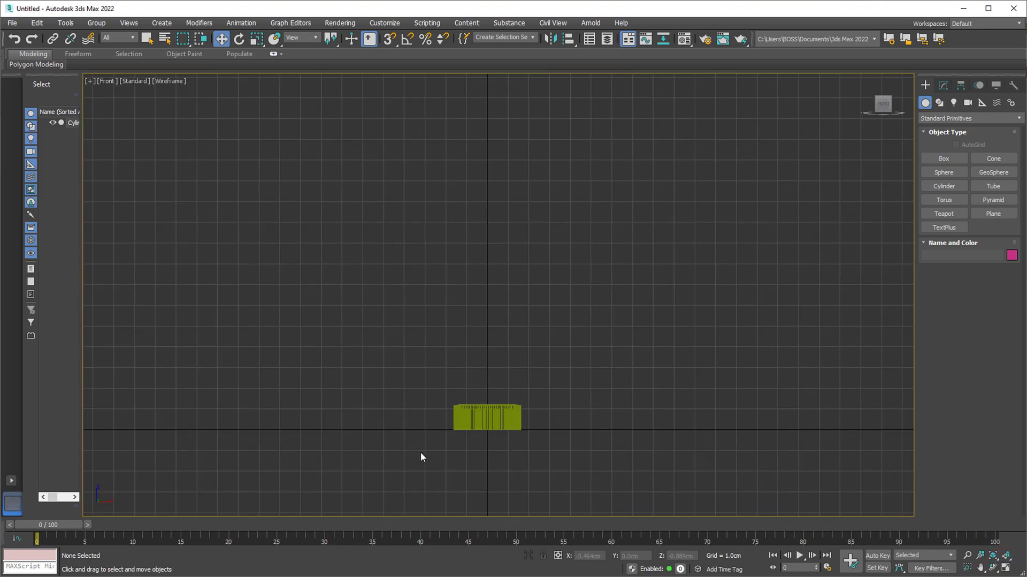
Step: Move the cap straight up along the vertical axis to a height of about 18.9 cm
{"action": "left_click", "coordinate": [483, 409]}
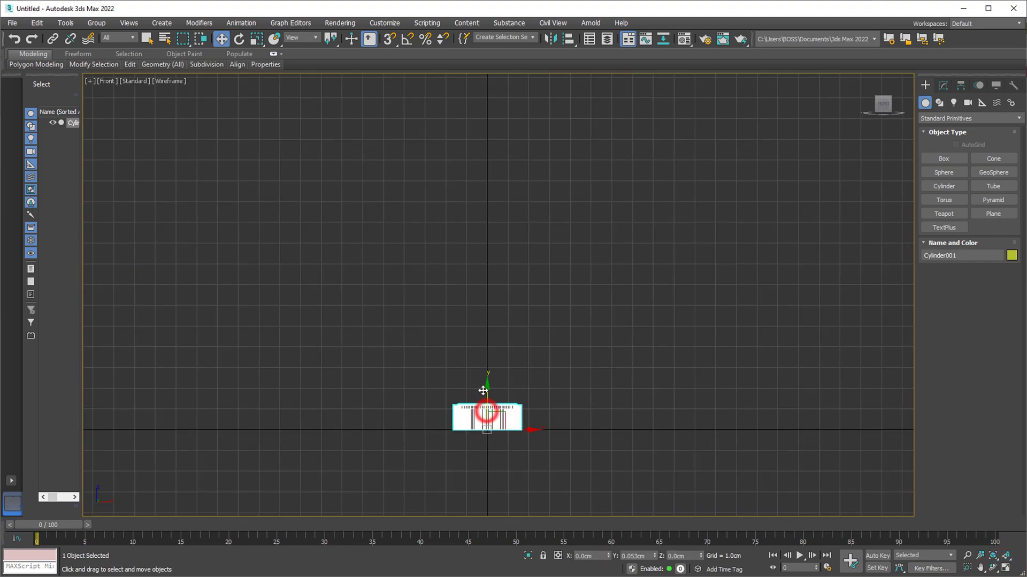
{"action": "left_click_drag", "start_coordinate": [486, 382], "coordinate": [487, 89]}
{"action": "scroll", "coordinate": [498, 220], "scroll_direction": "down", "scroll_amount": 3}
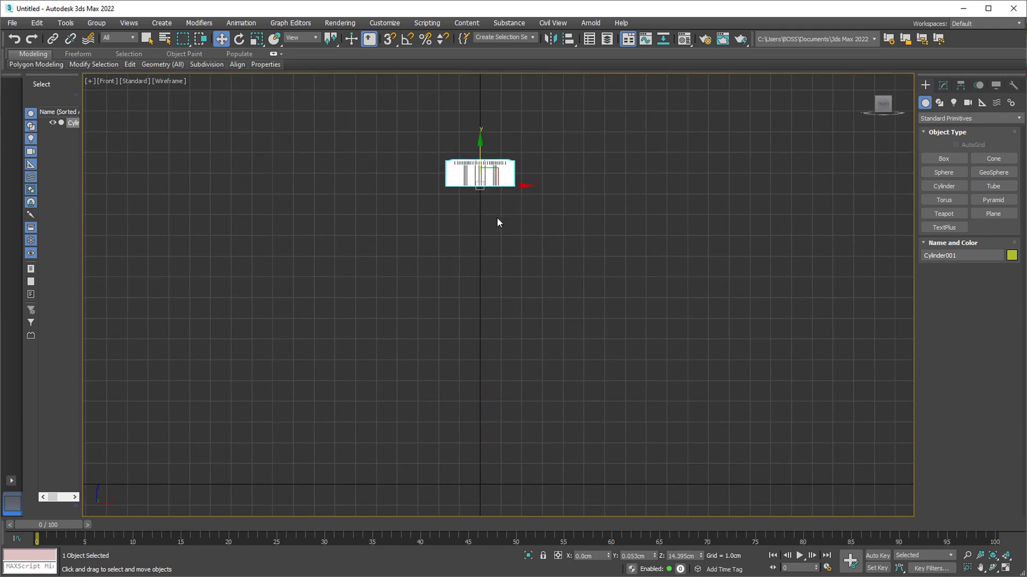
{"action": "left_click_drag", "start_coordinate": [486, 149], "coordinate": [487, 88]}
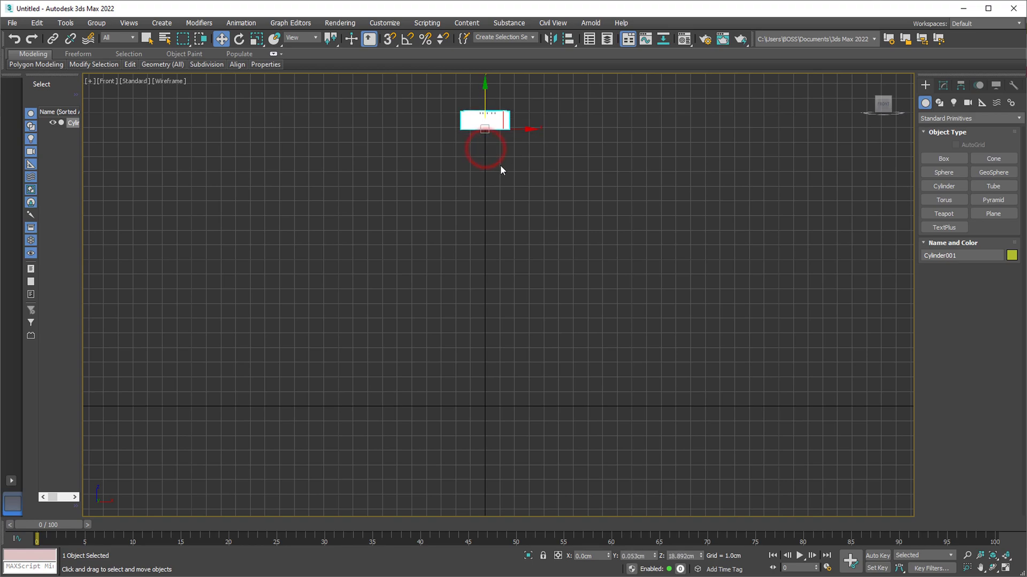
{"action": "scroll", "coordinate": [489, 191], "scroll_direction": "up", "scroll_amount": 2}
{"action": "middle_click_drag", "start_coordinate": [481, 178], "coordinate": [478, 157]}
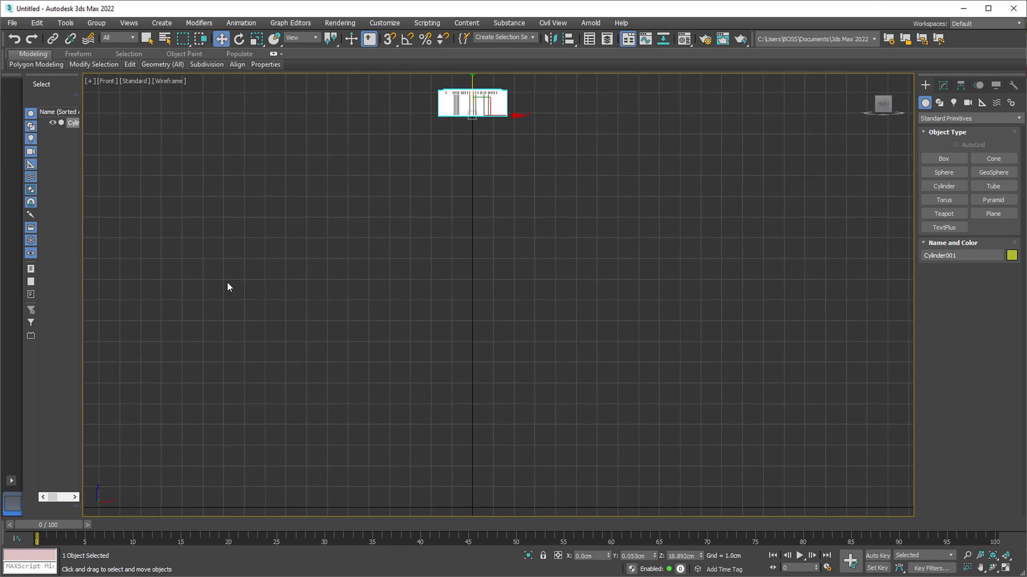
Step: Start a Line spline in the Front view with its first vertex inside the cap's left wall
{"action": "left_click", "coordinate": [164, 25]}
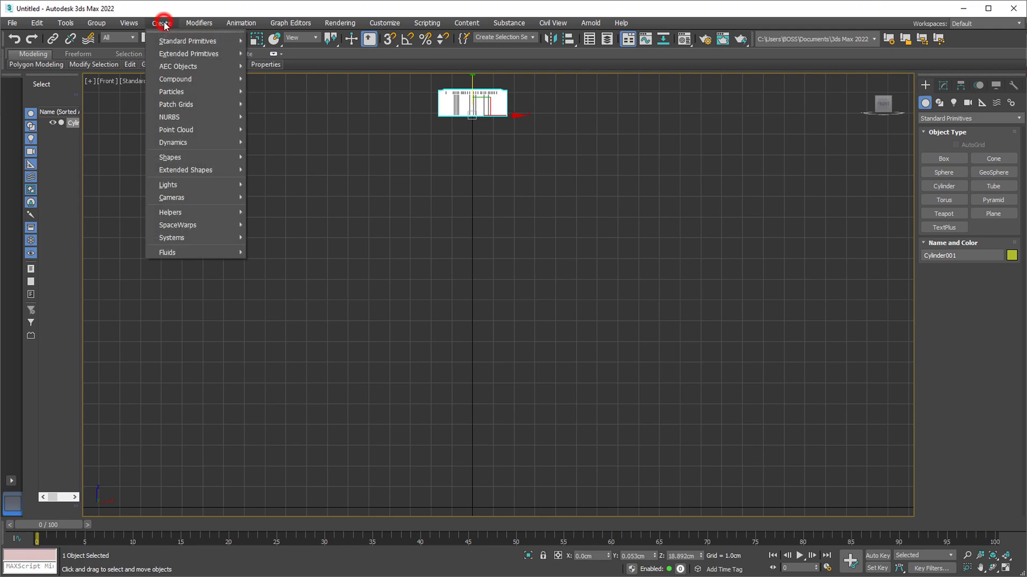
{"action": "mouse_move", "coordinate": [199, 23]}
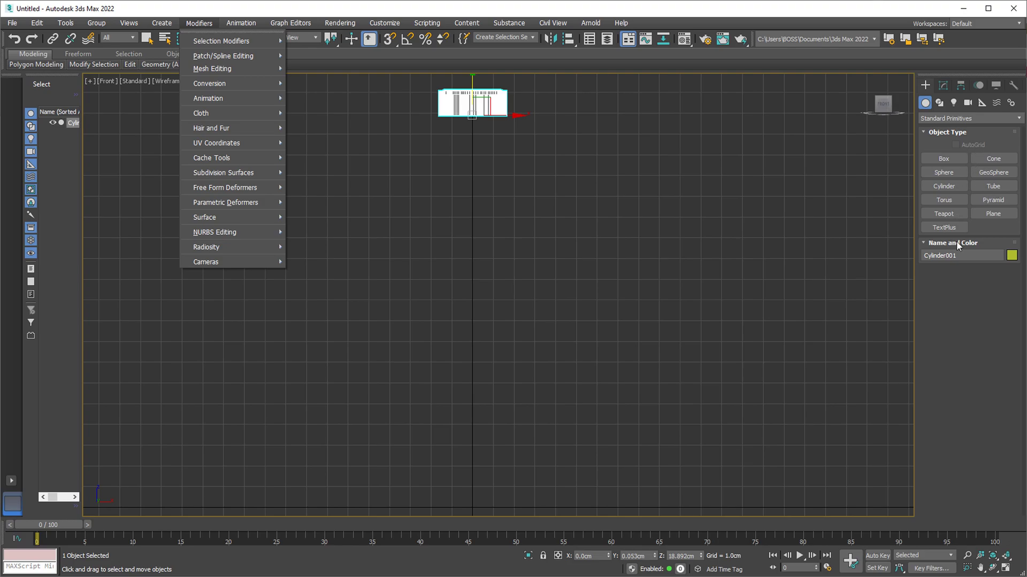
{"action": "mouse_move", "coordinate": [159, 24]}
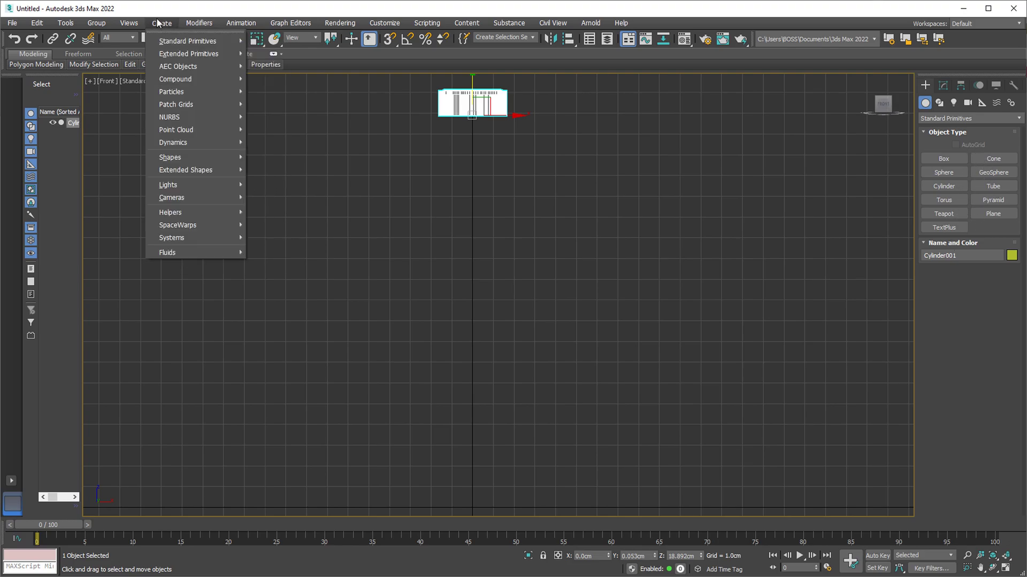
{"action": "mouse_move", "coordinate": [171, 157]}
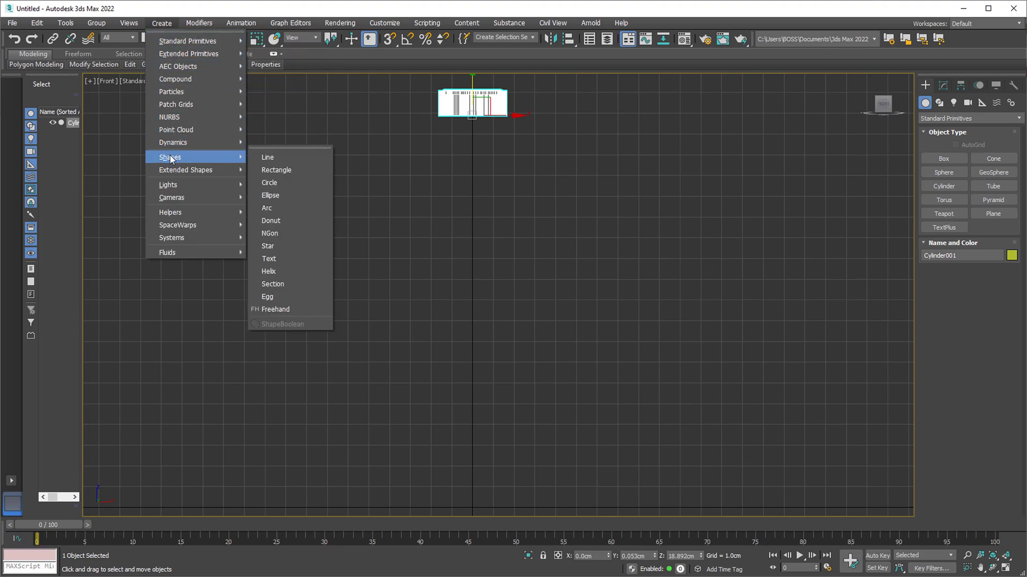
{"action": "left_click", "coordinate": [289, 159]}
{"action": "scroll", "coordinate": [460, 101], "scroll_direction": "up", "scroll_amount": 5}
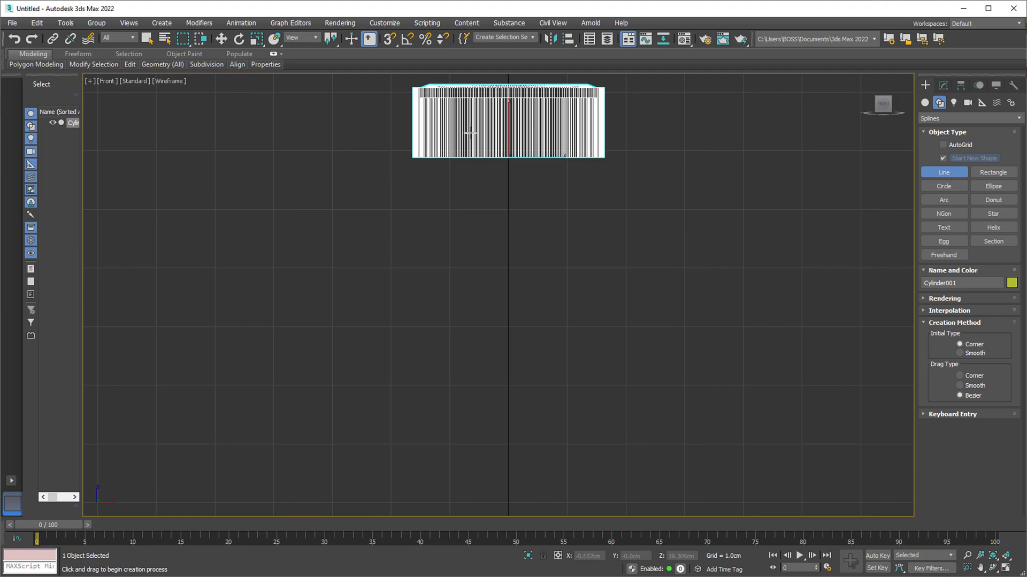
{"action": "scroll", "coordinate": [448, 131], "scroll_direction": "up", "scroll_amount": 2}
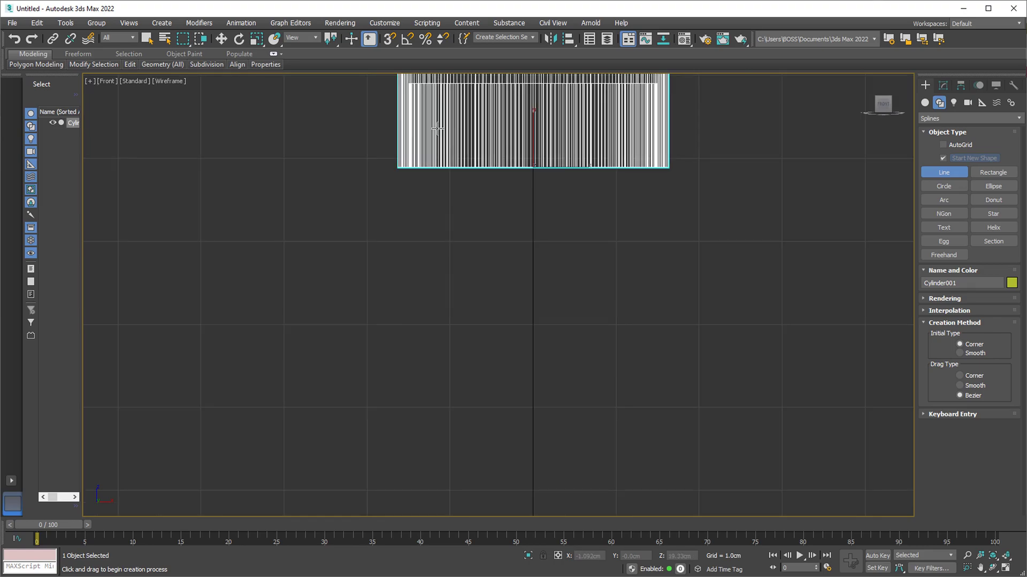
{"action": "left_click", "coordinate": [409, 101]}
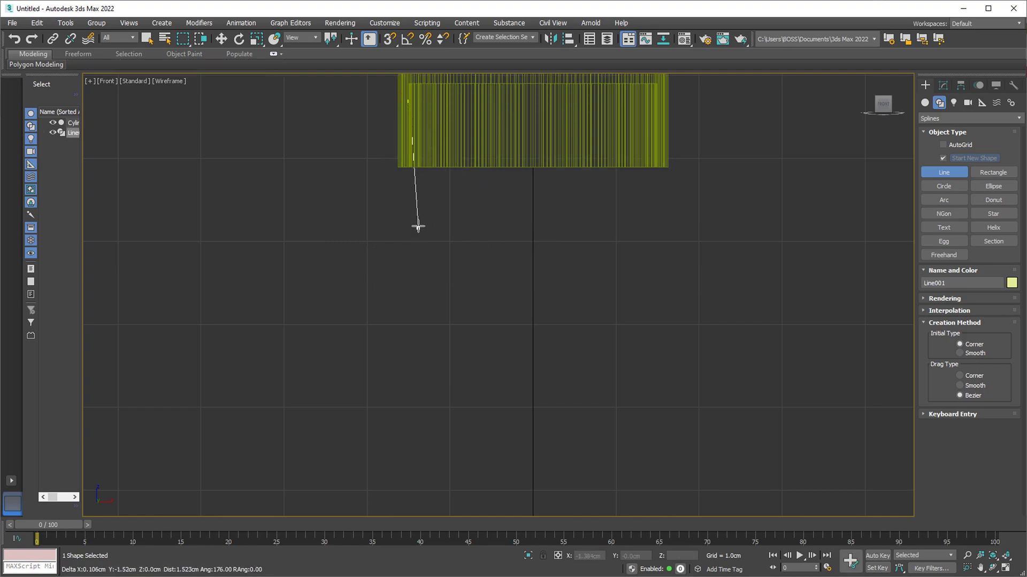
Step: Continue the profile line down from the cap with a short neck and a smoothly curved shoulder into the upper body
{"action": "scroll", "coordinate": [410, 195], "scroll_direction": "down", "scroll_amount": 4}
{"action": "scroll", "coordinate": [410, 195], "scroll_direction": "down", "scroll_amount": 2}
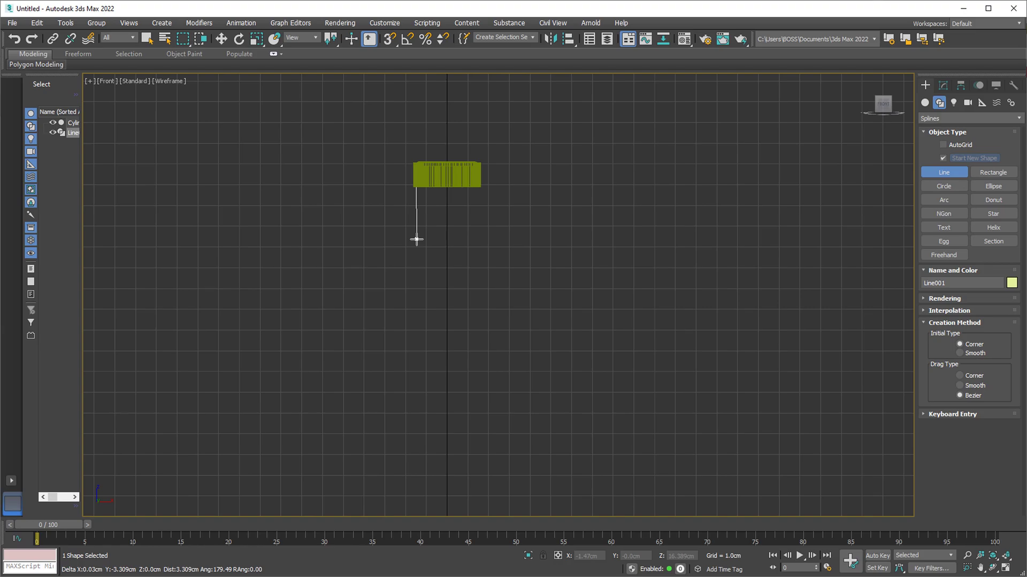
{"action": "left_click_drag", "start_coordinate": [417, 239], "coordinate": [390, 348]}
{"action": "scroll", "coordinate": [399, 243], "scroll_direction": "down", "scroll_amount": 3}
{"action": "scroll", "coordinate": [398, 242], "scroll_direction": "up", "scroll_amount": 3}
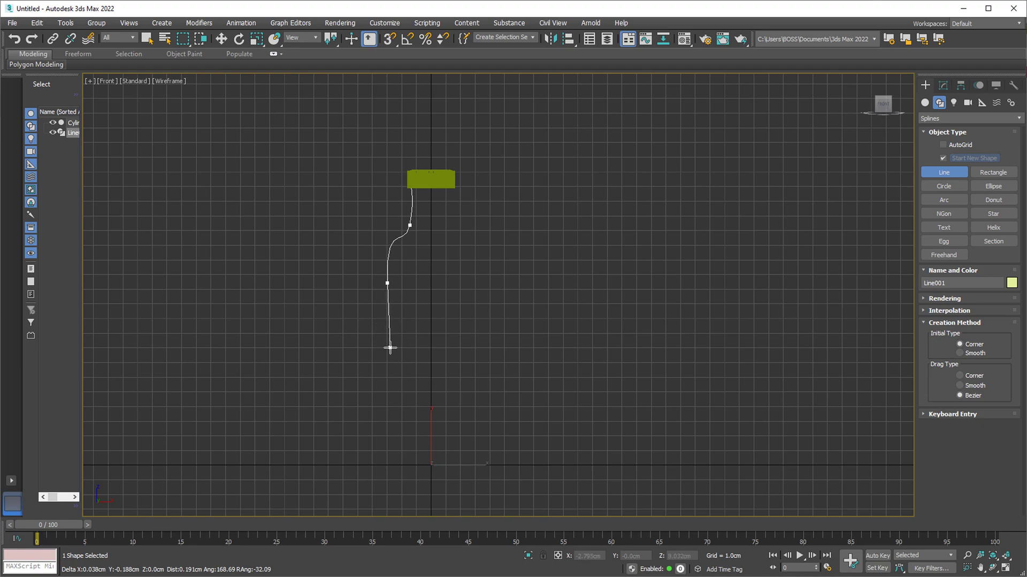
{"action": "left_click", "coordinate": [374, 412]}
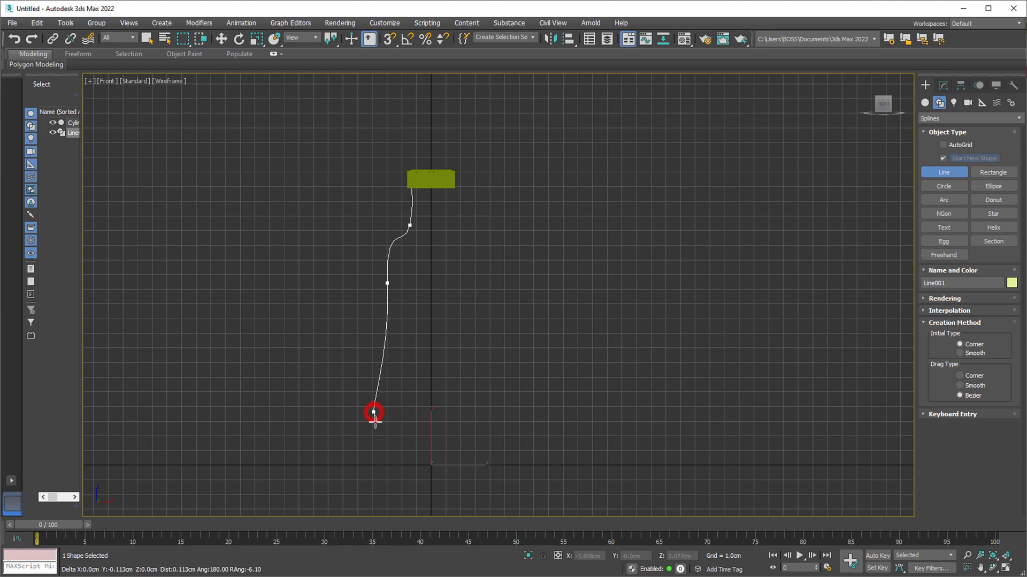
{"action": "left_click", "coordinate": [397, 464]}
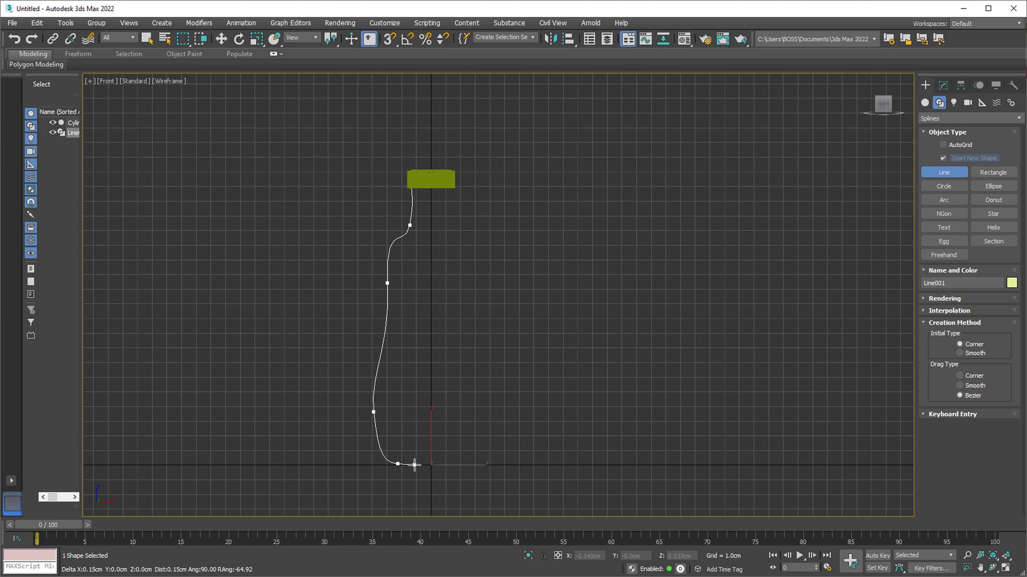
{"action": "left_click", "coordinate": [420, 451]}
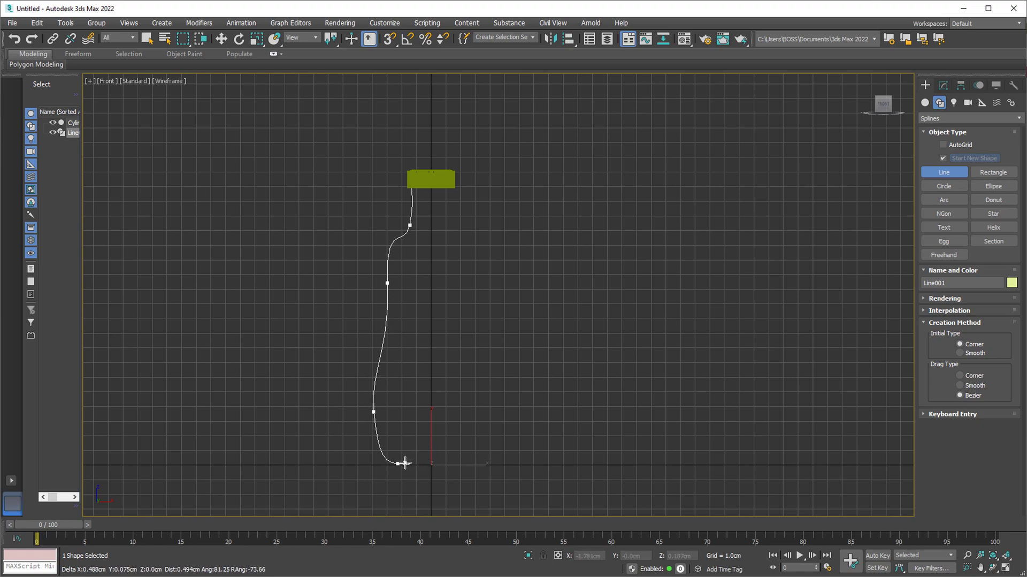
{"action": "key", "text": "BackSpace"}
{"action": "key", "text": "BackSpace"}
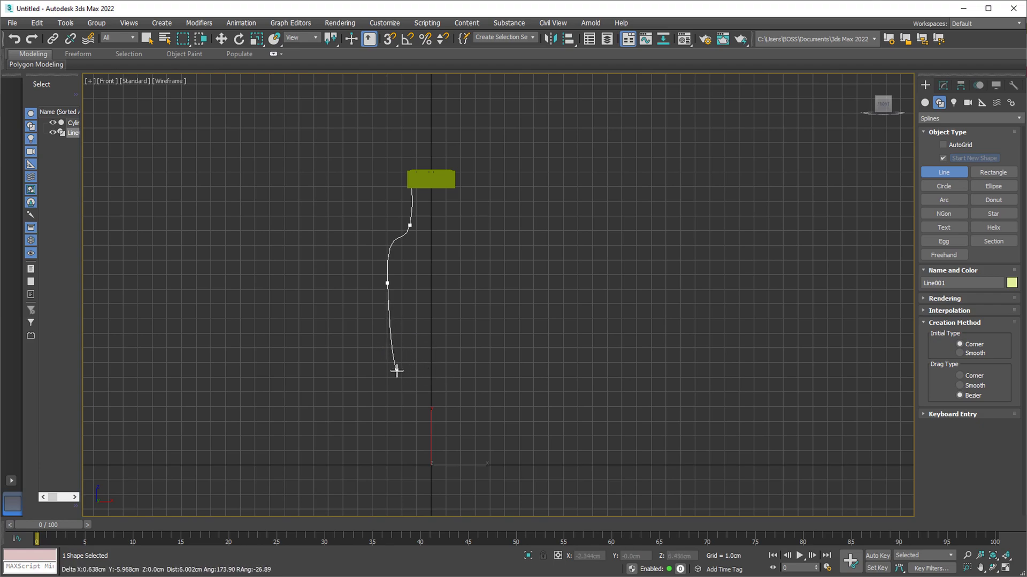
Step: Finish the profile line through a narrowed waist, flared lower body and rounded base, ending it at the vertical centre axis
{"action": "mouse_move", "coordinate": [400, 359]}
{"action": "left_mouse_down"}
{"action": "mouse_move", "coordinate": [411, 377]}
{"action": "mouse_move", "coordinate": [399, 458]}
{"action": "left_mouse_up"}
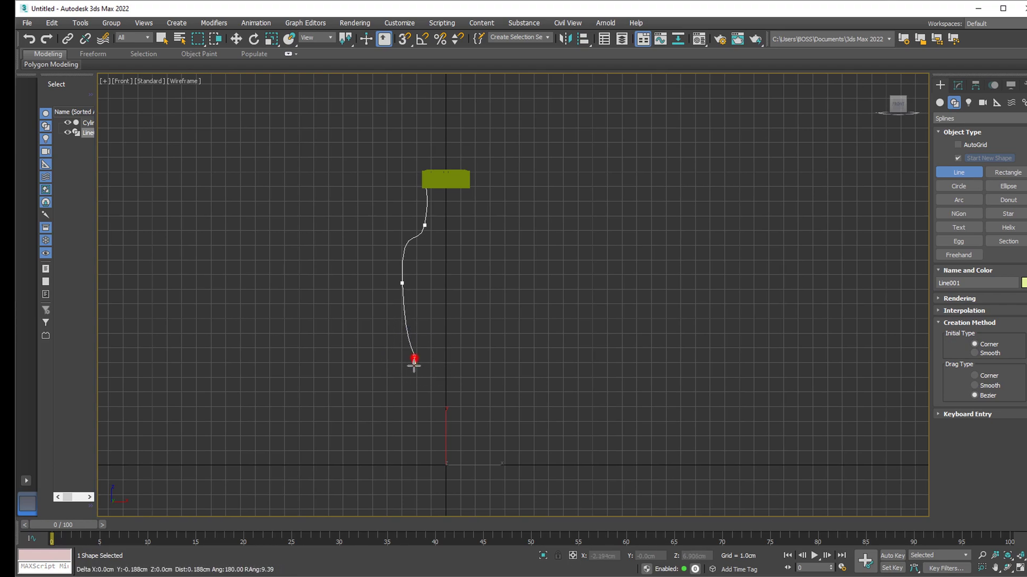
{"action": "key", "text": "BackSpace"}
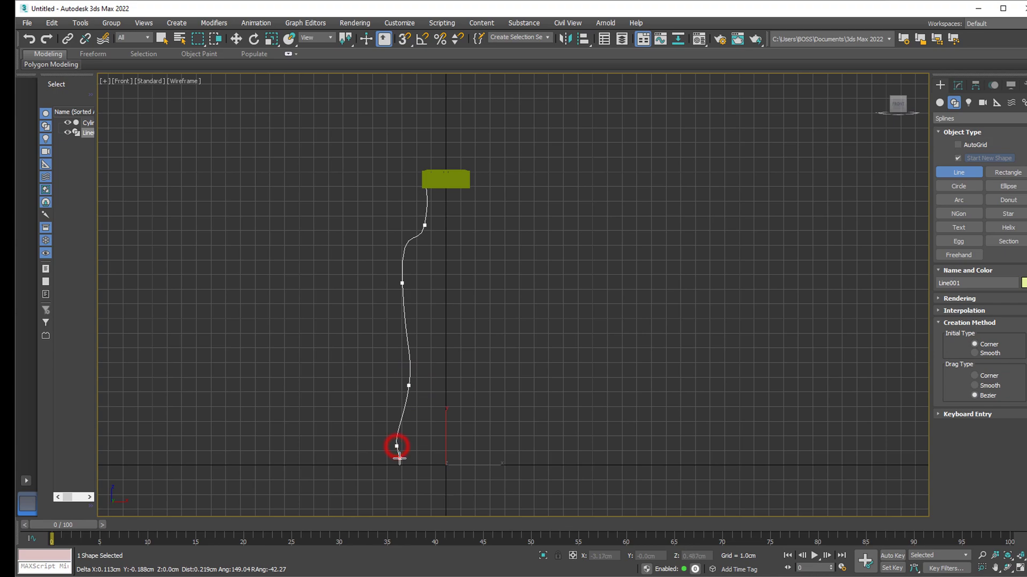
{"action": "left_click", "coordinate": [428, 460]}
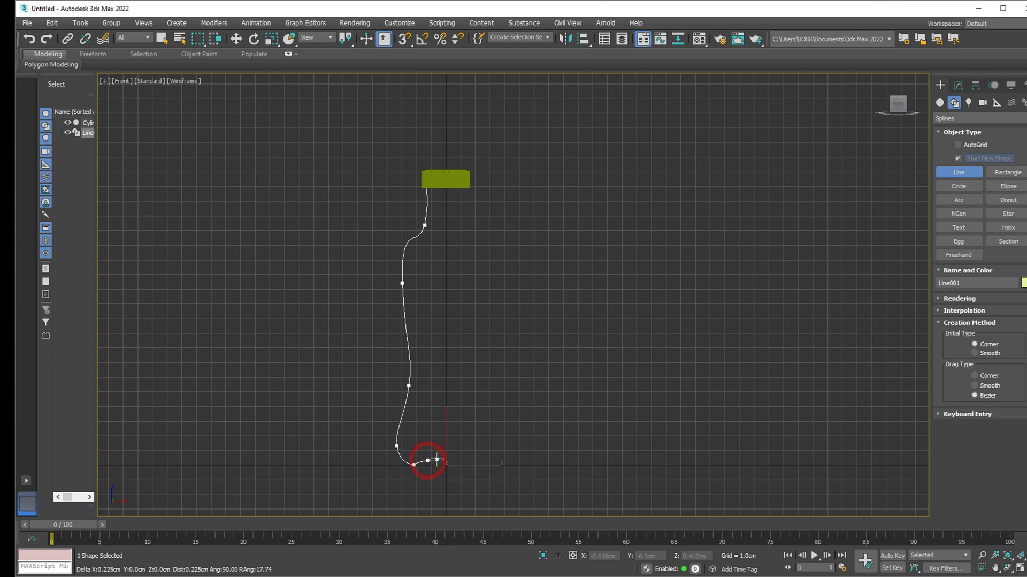
{"action": "left_click", "coordinate": [446, 459]}
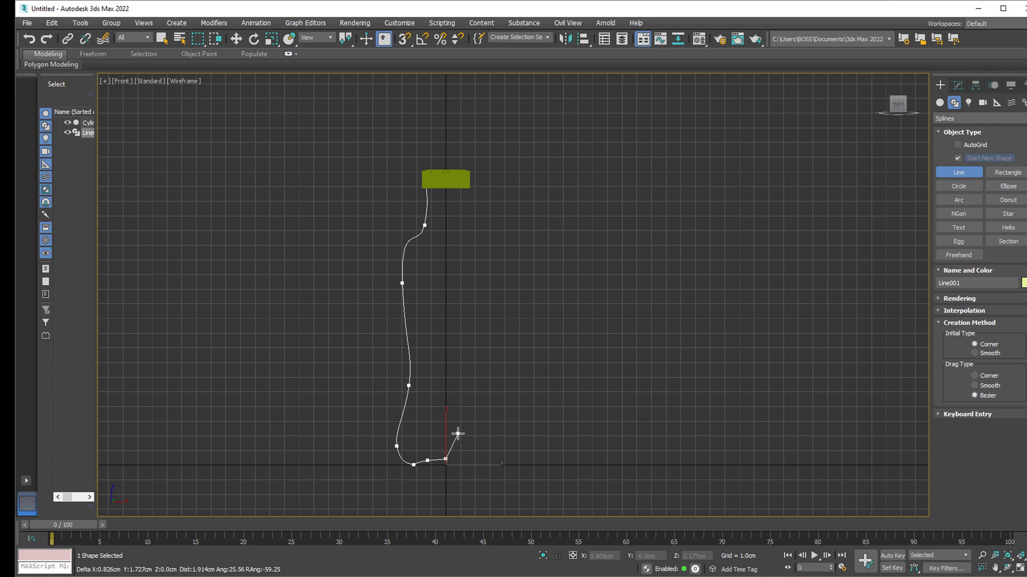
{"action": "right_click", "coordinate": [458, 433]}
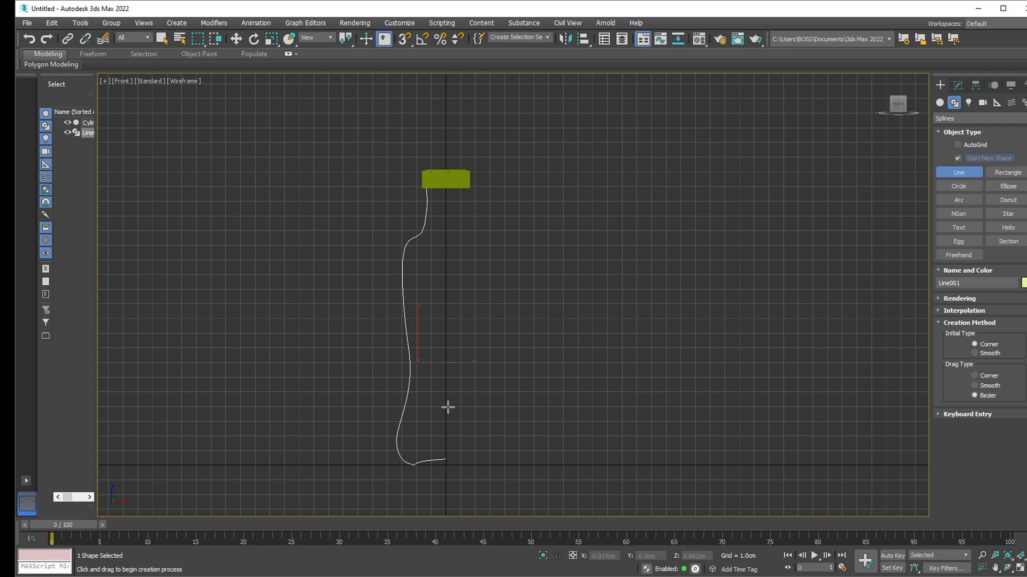
Step: Apply a Lathe modifier to the finished profile line with the Perspective view maximized
{"action": "scroll", "coordinate": [408, 300], "scroll_direction": "up", "scroll_amount": 2}
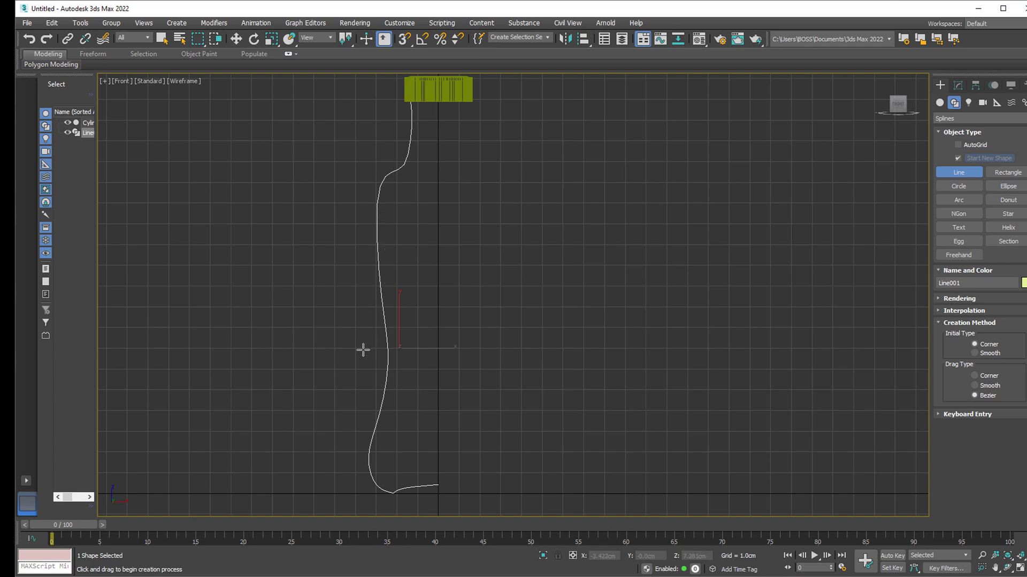
{"action": "key", "text": "alt+w"}
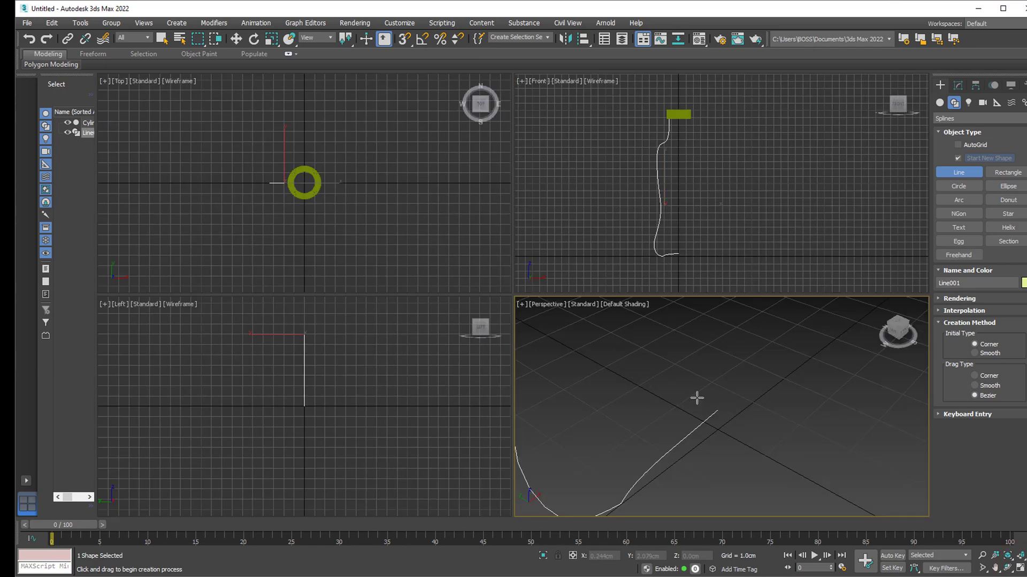
{"action": "left_click", "coordinate": [1020, 567]}
{"action": "key", "text": "z"}
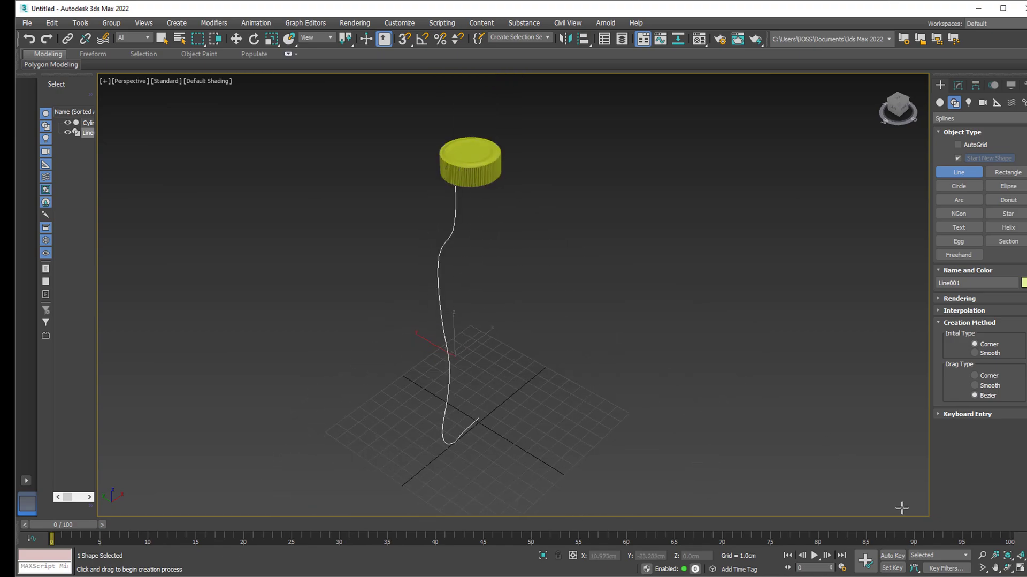
{"action": "left_click", "coordinate": [1006, 567]}
{"action": "left_click_drag", "start_coordinate": [468, 255], "coordinate": [421, 249]}
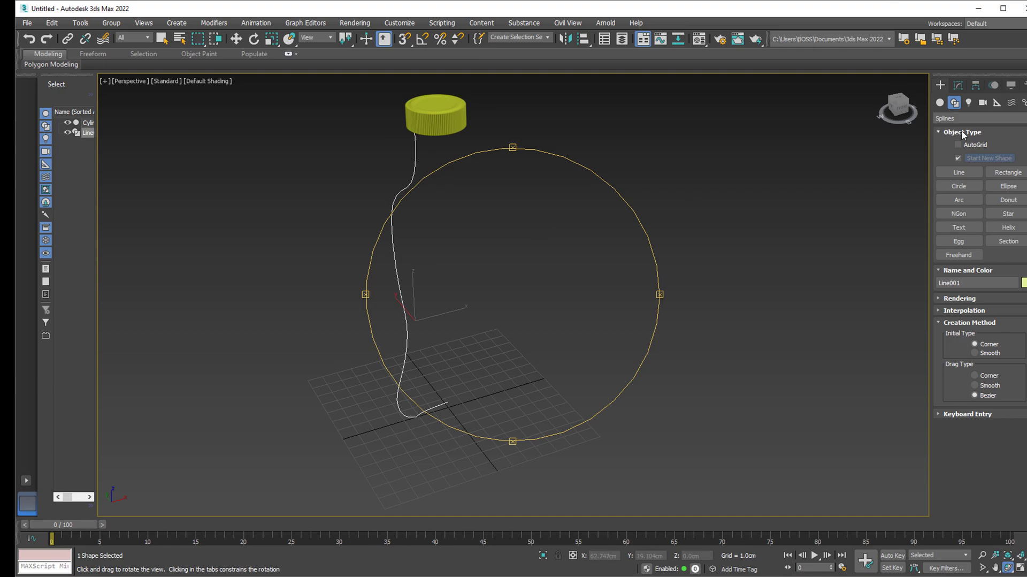
{"action": "left_click", "coordinate": [236, 38]}
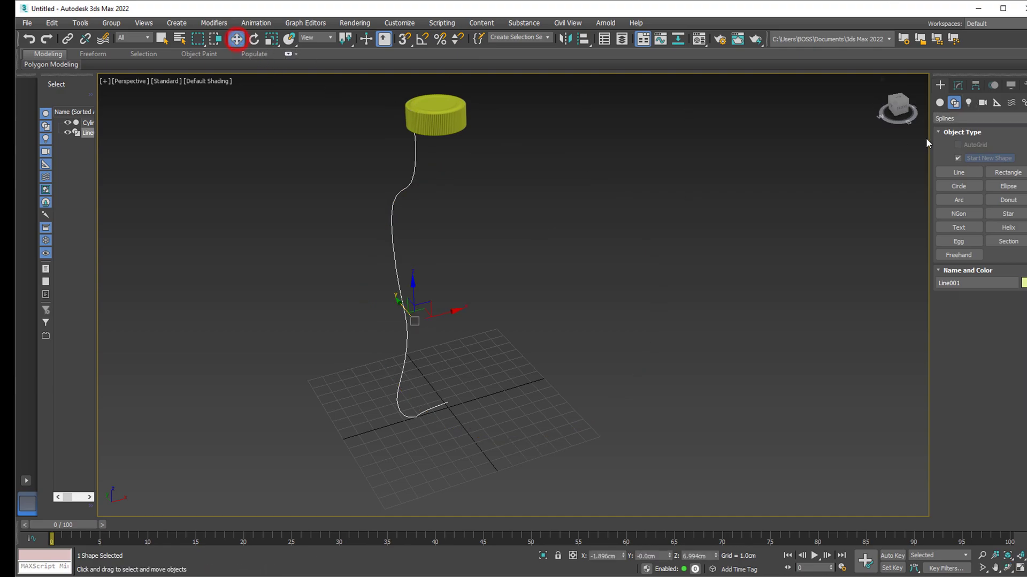
{"action": "left_click", "coordinate": [956, 87]}
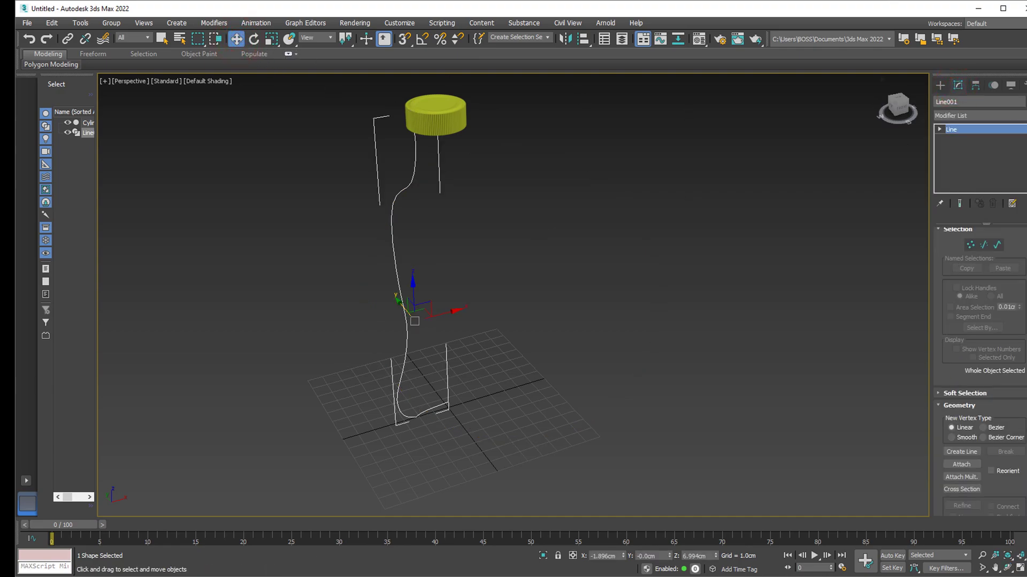
{"action": "left_click", "coordinate": [979, 115]}
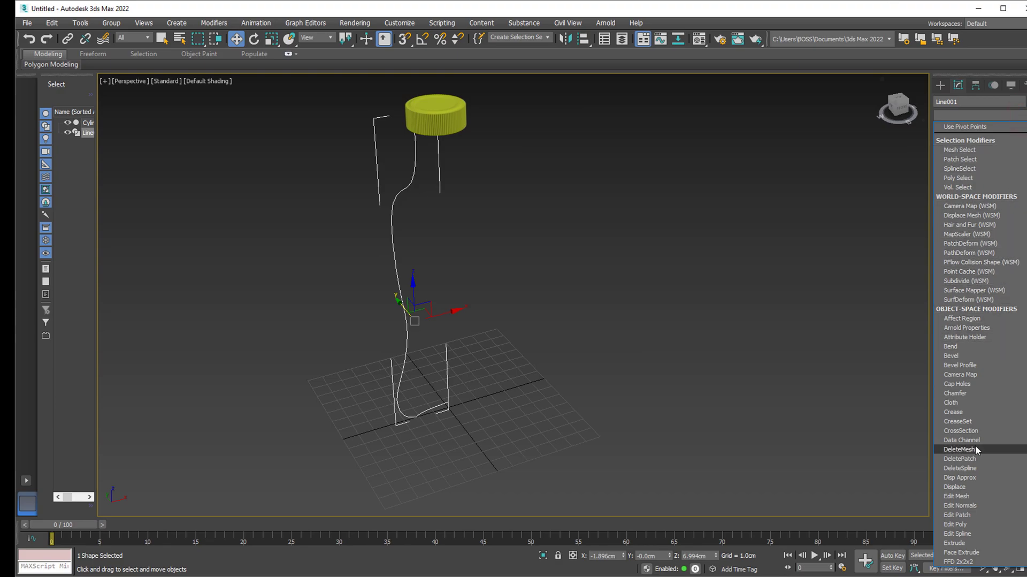
{"action": "key", "text": "l"}
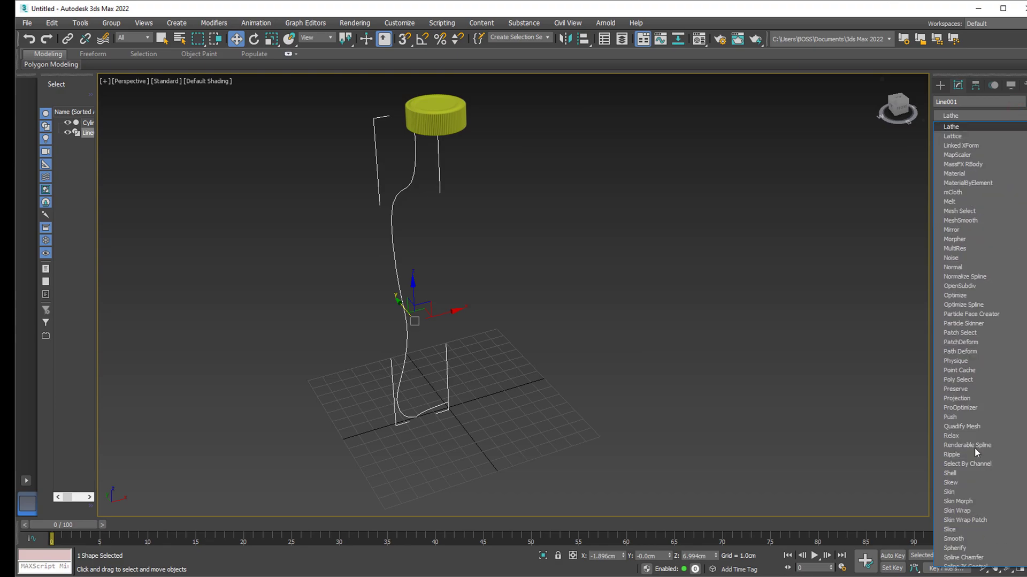
{"action": "left_click", "coordinate": [958, 127]}
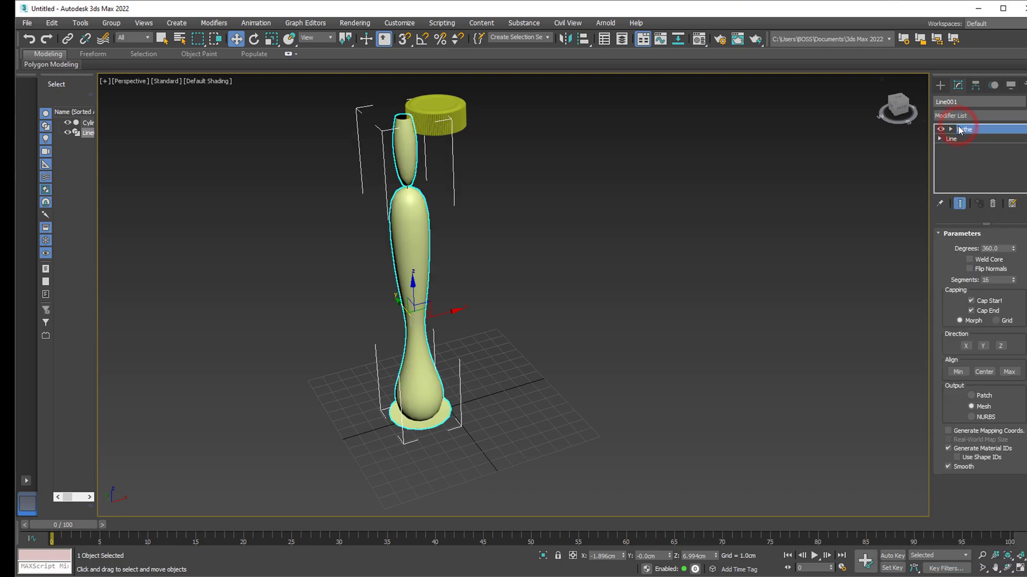
Step: Move the Lathe axis about 1.8 cm along X to widen the revolved body into a full bottle beneath the cap
{"action": "scroll", "coordinate": [509, 312], "scroll_direction": "up", "scroll_amount": 4}
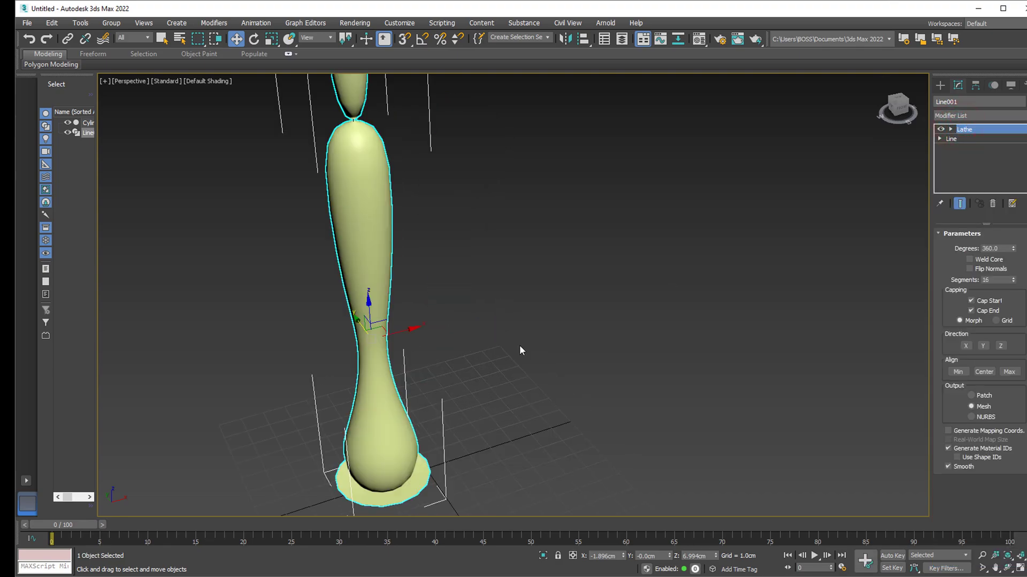
{"action": "scroll", "coordinate": [872, 438], "scroll_direction": "down", "scroll_amount": 3}
{"action": "scroll", "coordinate": [863, 274], "scroll_direction": "up", "scroll_amount": 2}
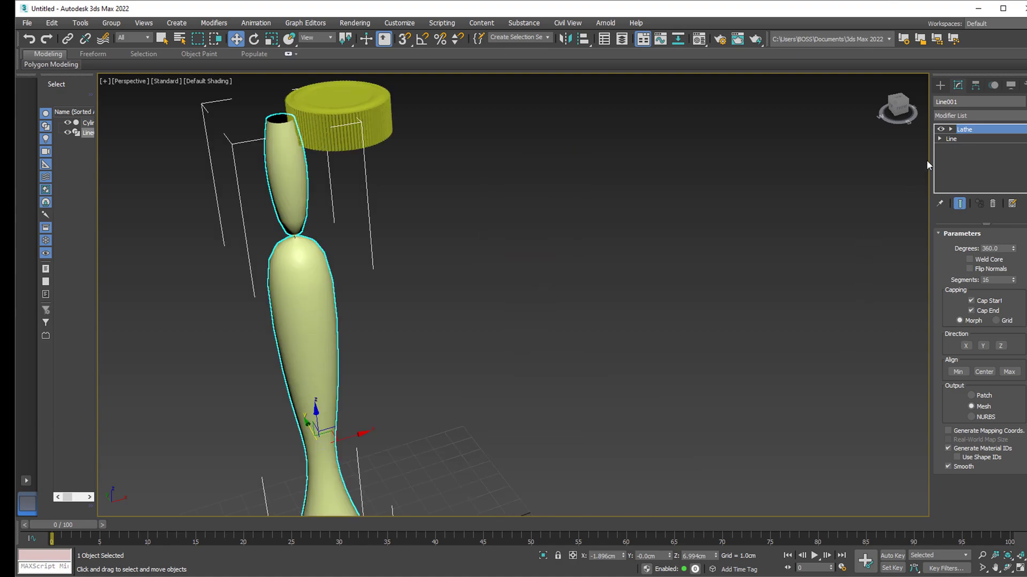
{"action": "left_click", "coordinate": [952, 129]}
{"action": "left_click", "coordinate": [969, 139]}
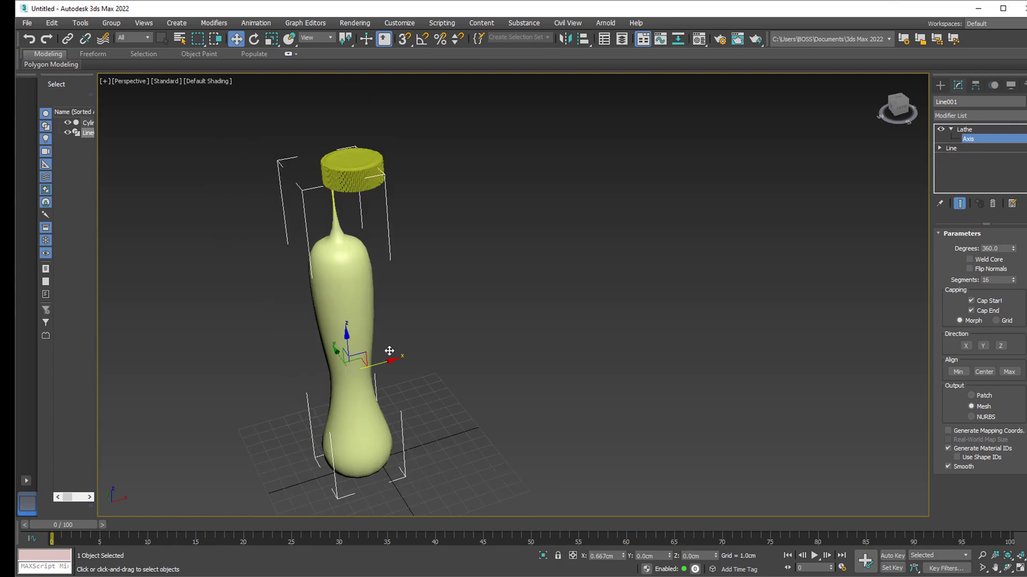
{"action": "left_click_drag", "start_coordinate": [390, 351], "coordinate": [408, 355]}
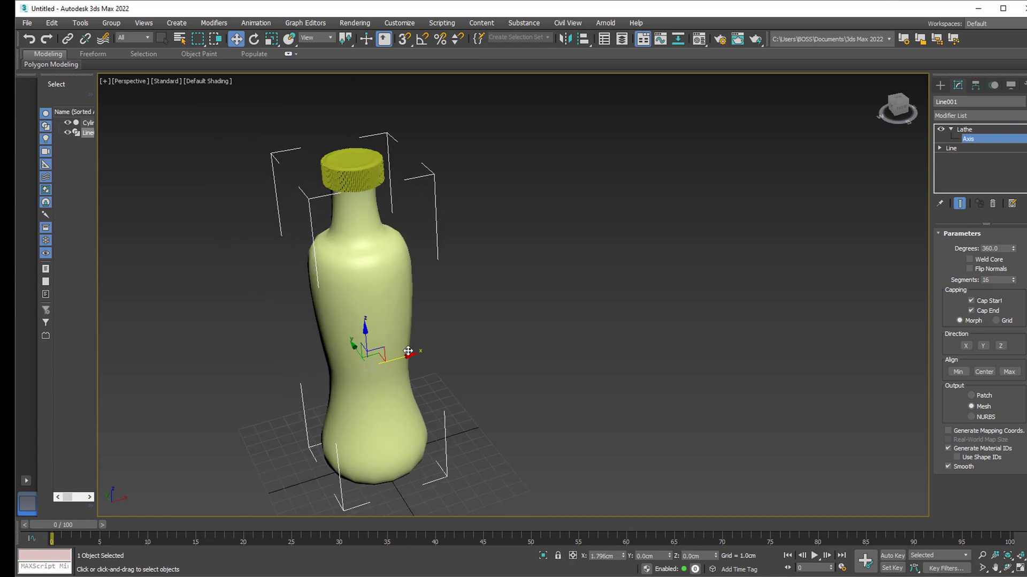
Step: Fine-tune the Lathe axis along X in the Top and Front views to centre the bottle under the cap
{"action": "key", "text": "alt+w"}
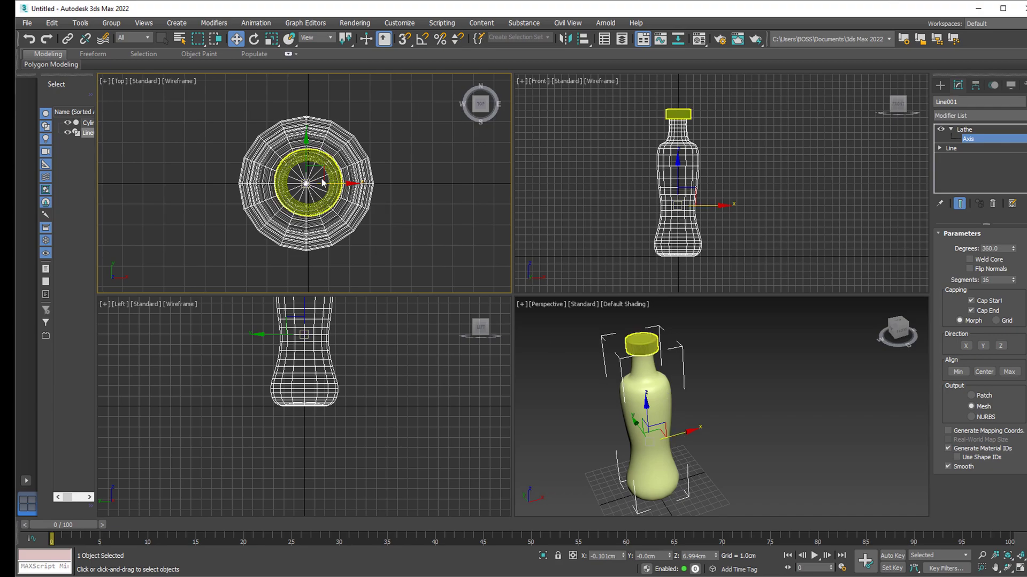
{"action": "left_click_drag", "start_coordinate": [350, 183], "coordinate": [354, 183]}
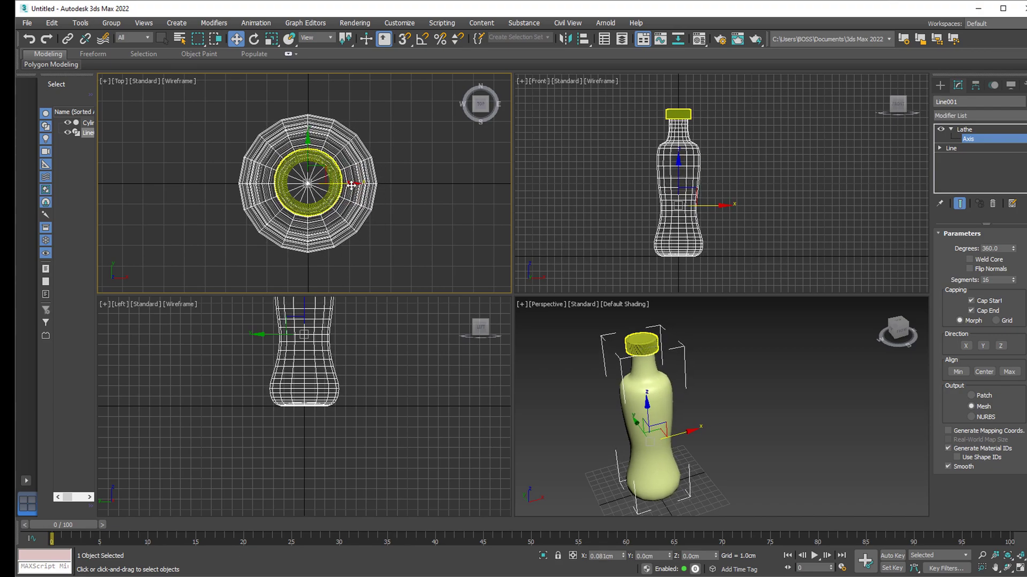
{"action": "scroll", "coordinate": [642, 245], "scroll_direction": "up", "scroll_amount": 3}
{"action": "scroll", "coordinate": [633, 219], "scroll_direction": "down", "scroll_amount": 2}
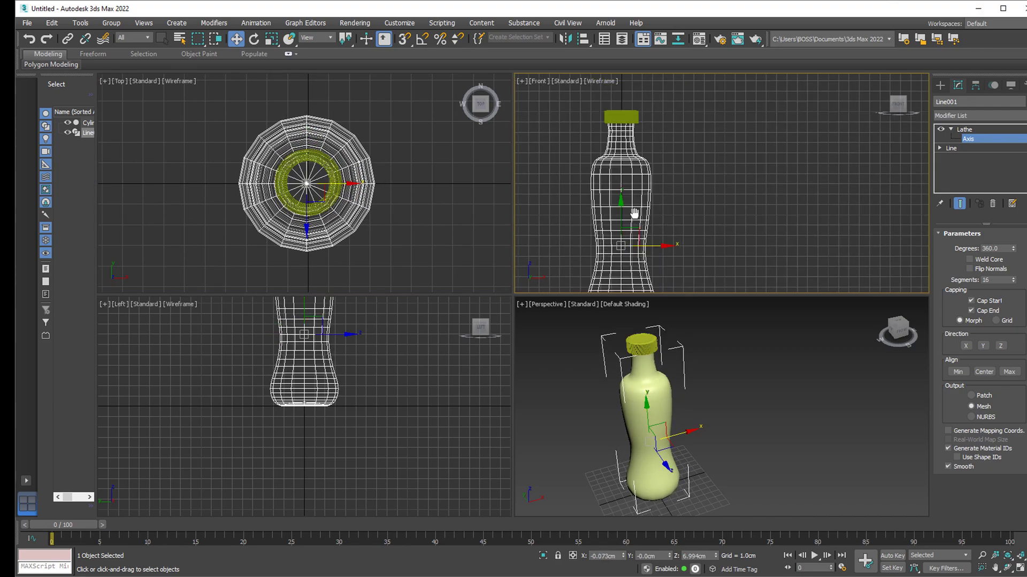
{"action": "left_click_drag", "start_coordinate": [658, 240], "coordinate": [658, 239]}
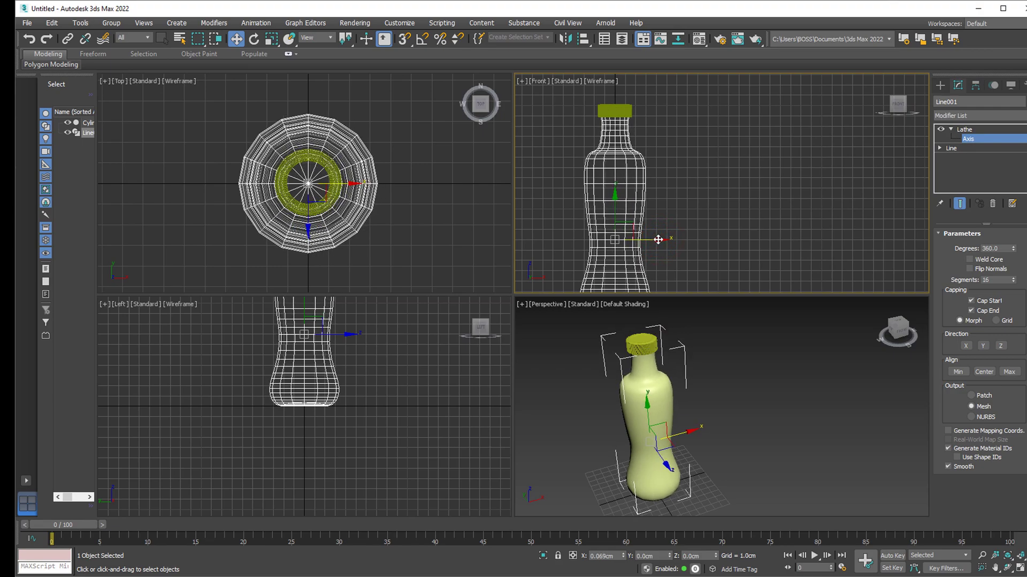
{"action": "scroll", "coordinate": [605, 102], "scroll_direction": "up", "scroll_amount": 3}
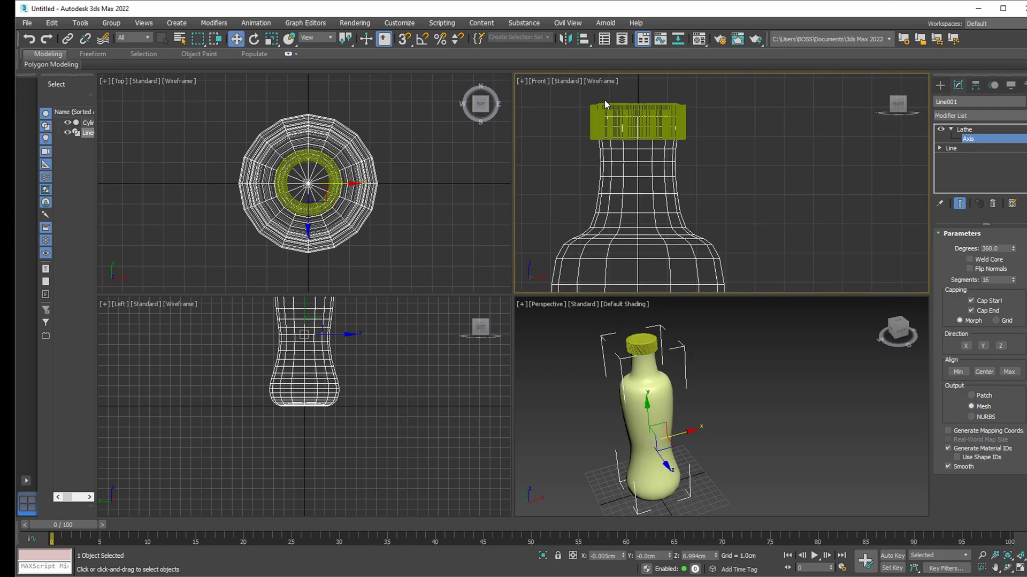
{"action": "scroll", "coordinate": [604, 98], "scroll_direction": "down", "scroll_amount": 3}
{"action": "scroll", "coordinate": [359, 363], "scroll_direction": "down", "scroll_amount": 2}
{"action": "scroll", "coordinate": [357, 369], "scroll_direction": "up", "scroll_amount": 3}
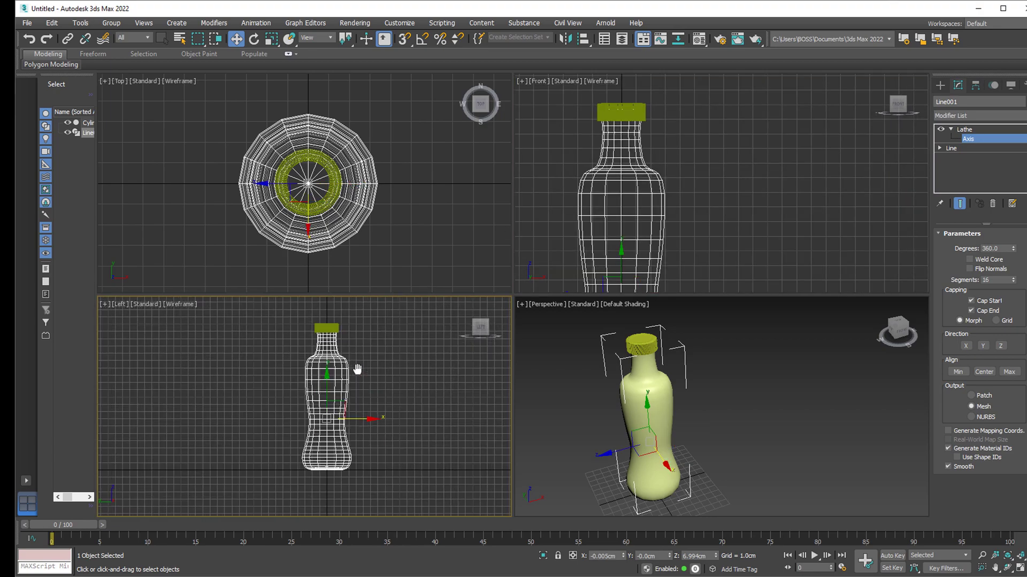
{"action": "scroll", "coordinate": [325, 321], "scroll_direction": "up", "scroll_amount": 5}
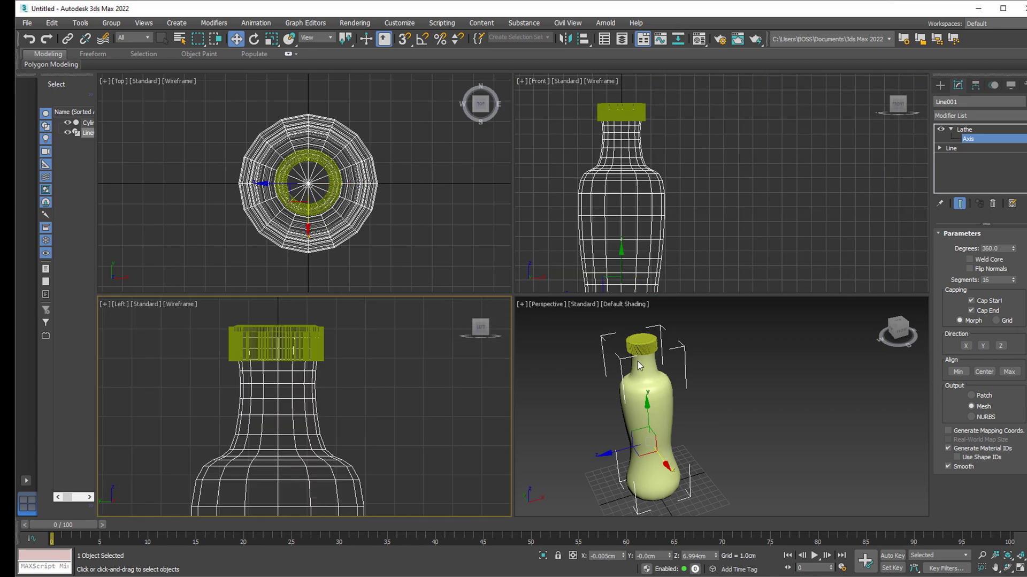
Step: Display edged faces on the bottle in a maximized Perspective view, with its body seen close up
{"action": "left_click", "coordinate": [687, 362]}
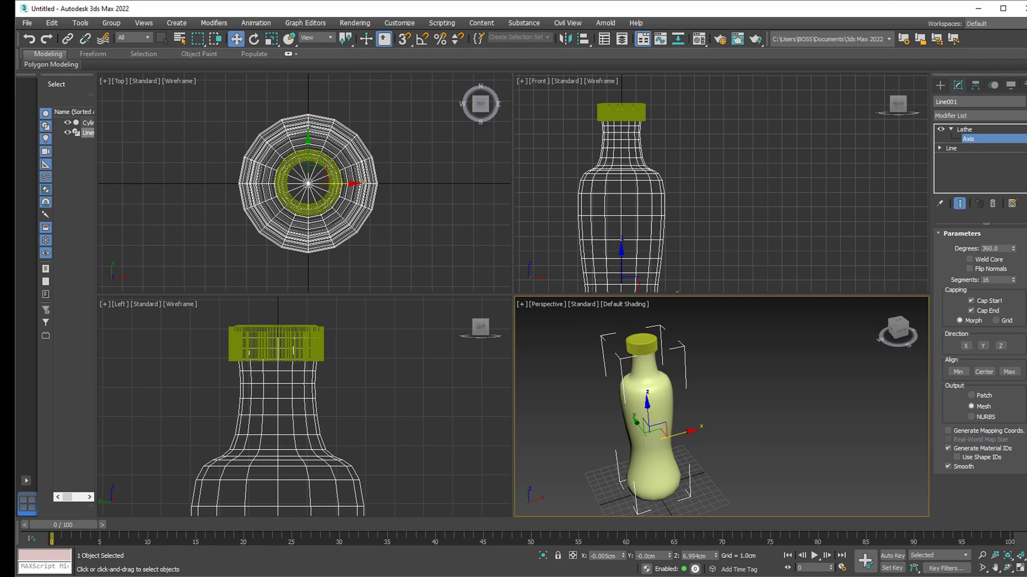
{"action": "left_click", "coordinate": [1020, 568]}
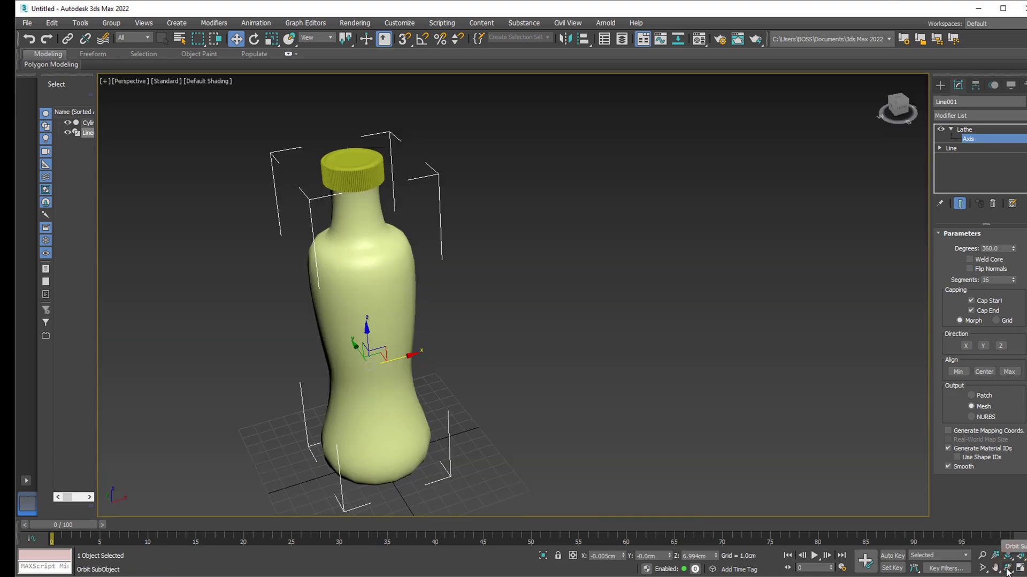
{"action": "left_click", "coordinate": [1008, 569]}
{"action": "left_click_drag", "start_coordinate": [485, 311], "coordinate": [528, 319]}
{"action": "key", "text": "F4"}
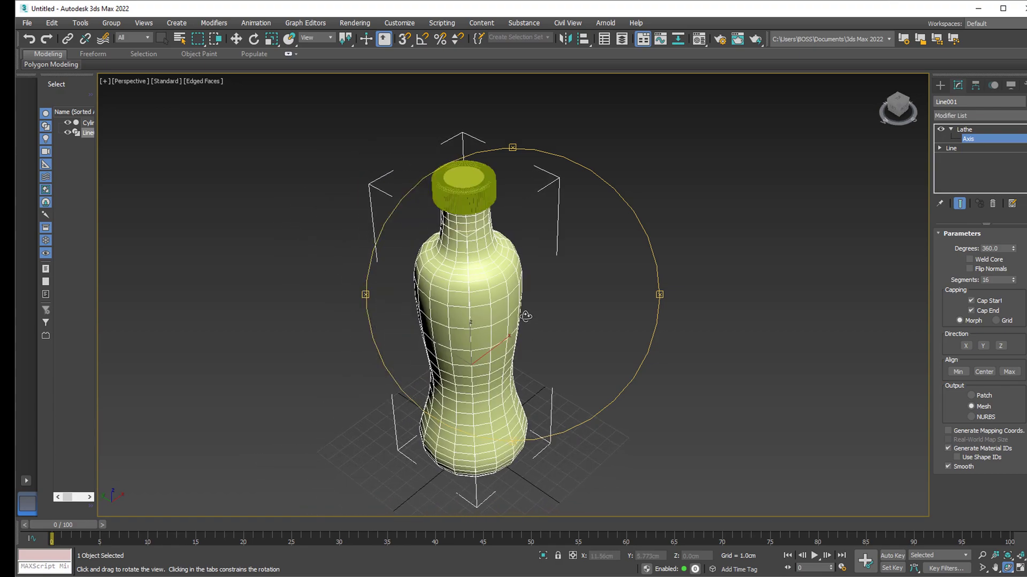
{"action": "left_click_drag", "start_coordinate": [509, 358], "coordinate": [503, 352]}
{"action": "scroll", "coordinate": [503, 342], "scroll_direction": "up", "scroll_amount": 3}
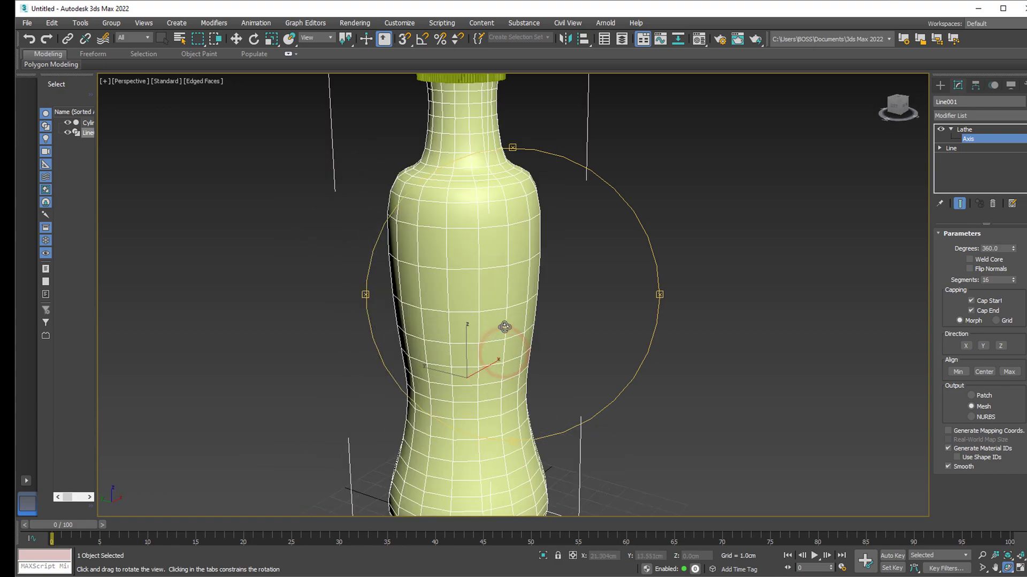
Step: Set the Lathe segments to 24 and return from the Axis sub-object to the Lathe modifier level
{"action": "left_click", "coordinate": [1014, 278]}
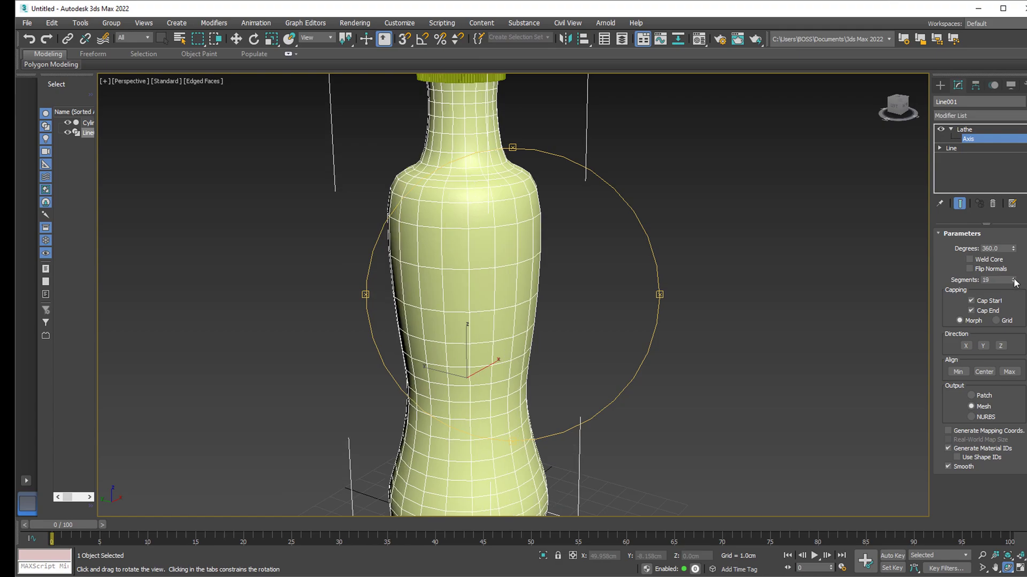
{"action": "left_click", "coordinate": [1014, 278]}
{"action": "left_click", "coordinate": [1014, 278]}
{"action": "left_click", "coordinate": [1014, 278]}
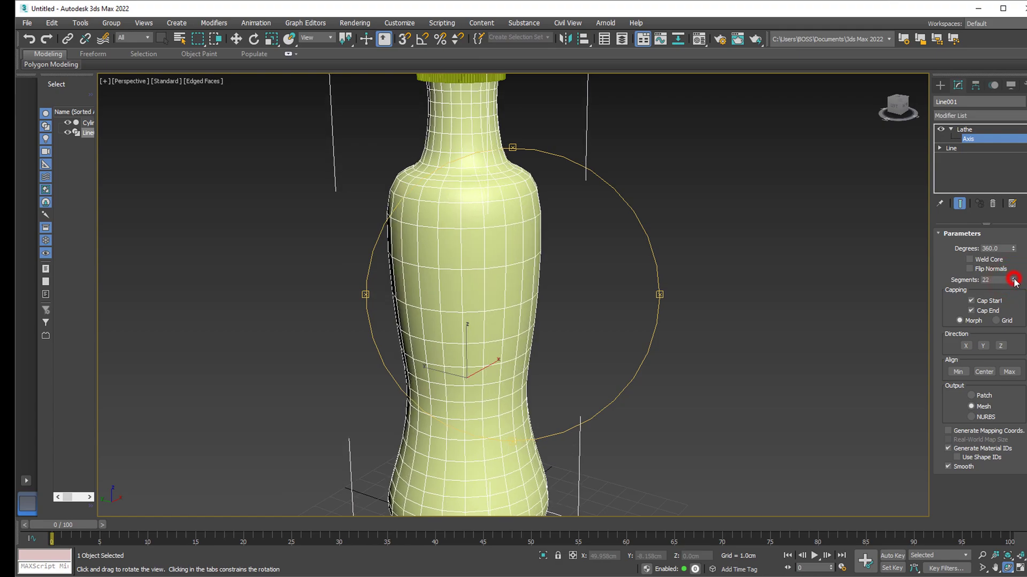
{"action": "left_click", "coordinate": [1014, 279]}
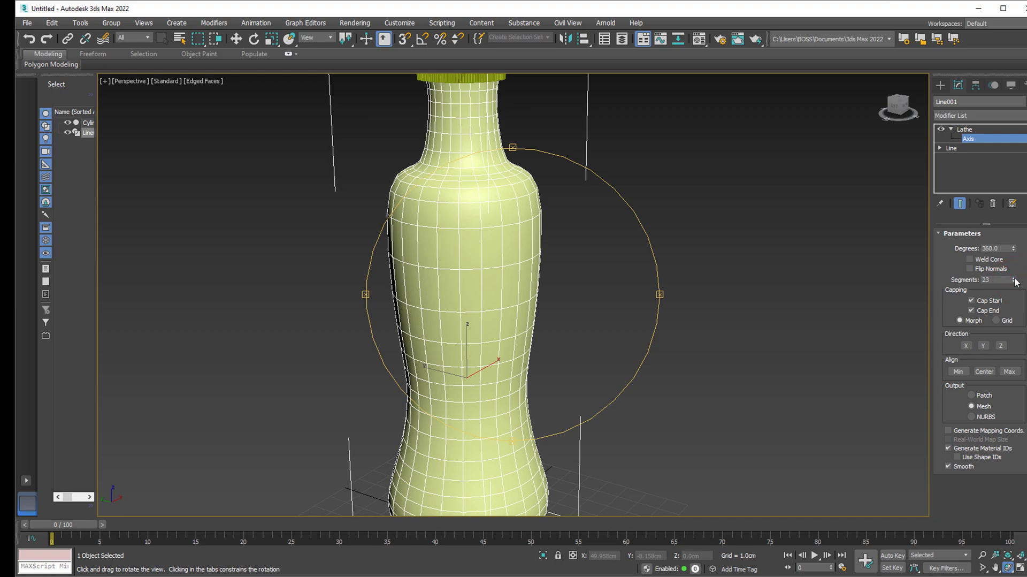
{"action": "left_click", "coordinate": [1014, 278]}
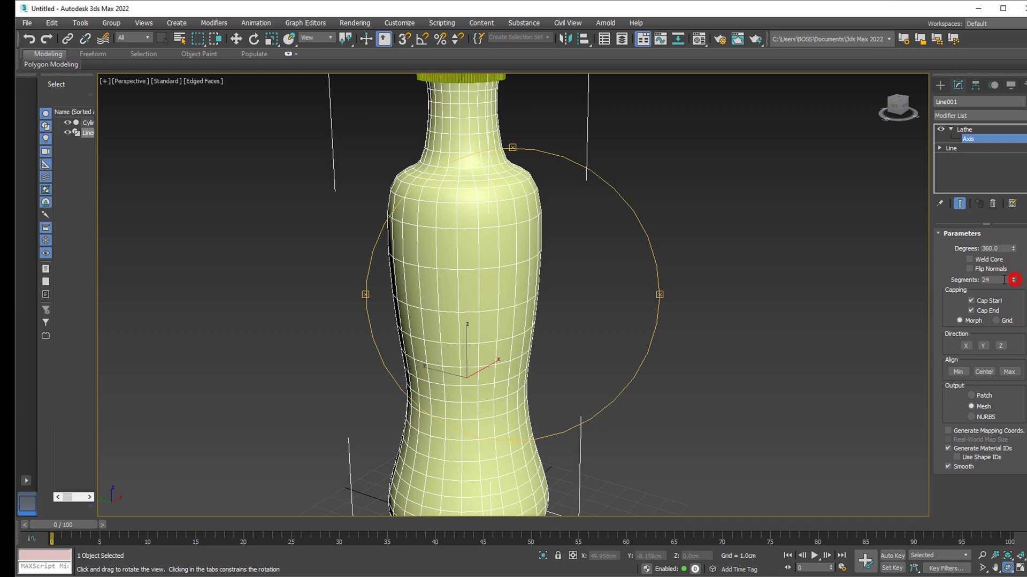
{"action": "left_click_drag", "start_coordinate": [610, 339], "coordinate": [551, 263]}
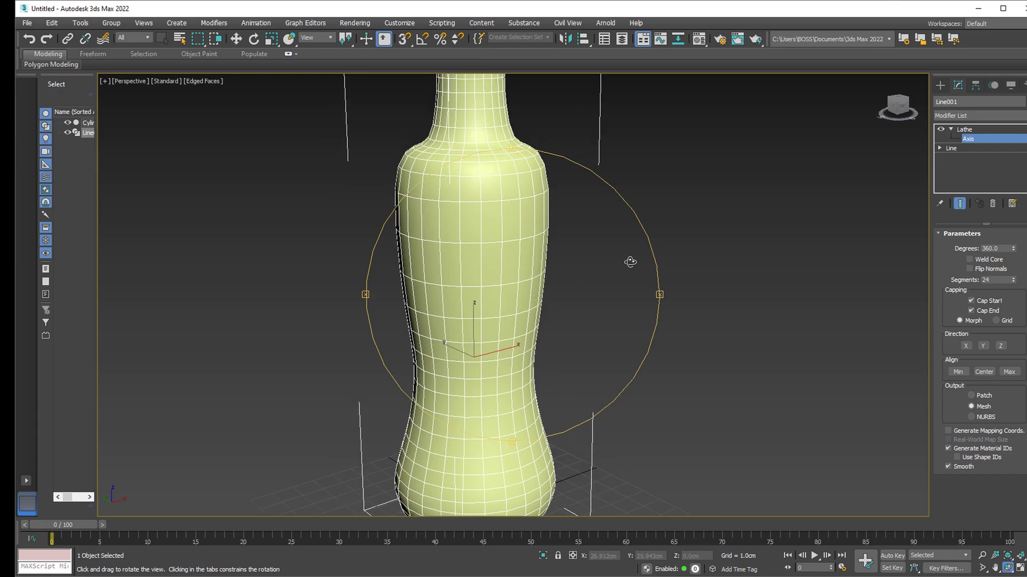
{"action": "left_click", "coordinate": [964, 129]}
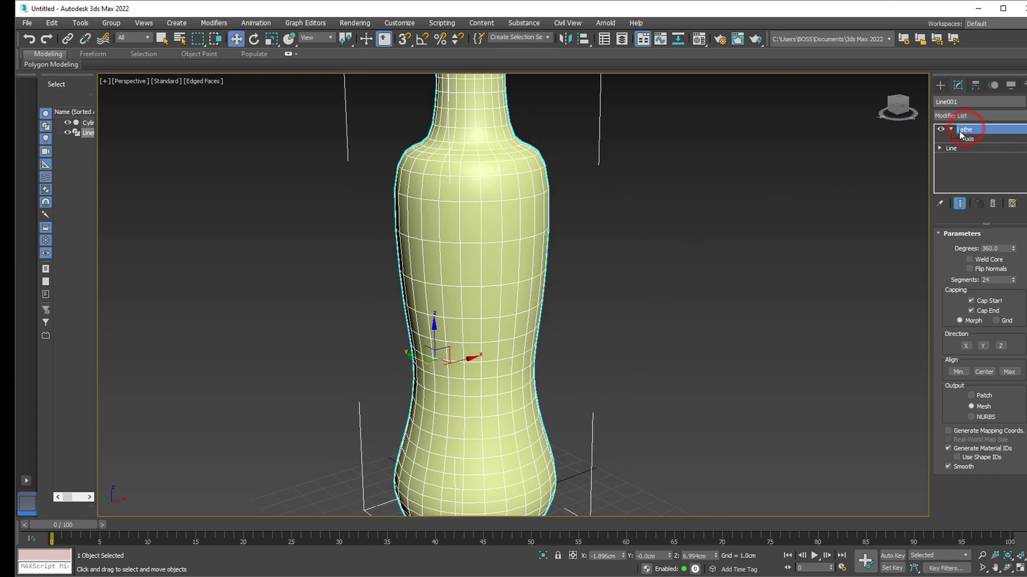
Step: Add an Edit Poly modifier above the Lathe and select one vertical edge on the bottle's upper body at Edge level
{"action": "left_click", "coordinate": [951, 130]}
{"action": "left_click", "coordinate": [980, 115]}
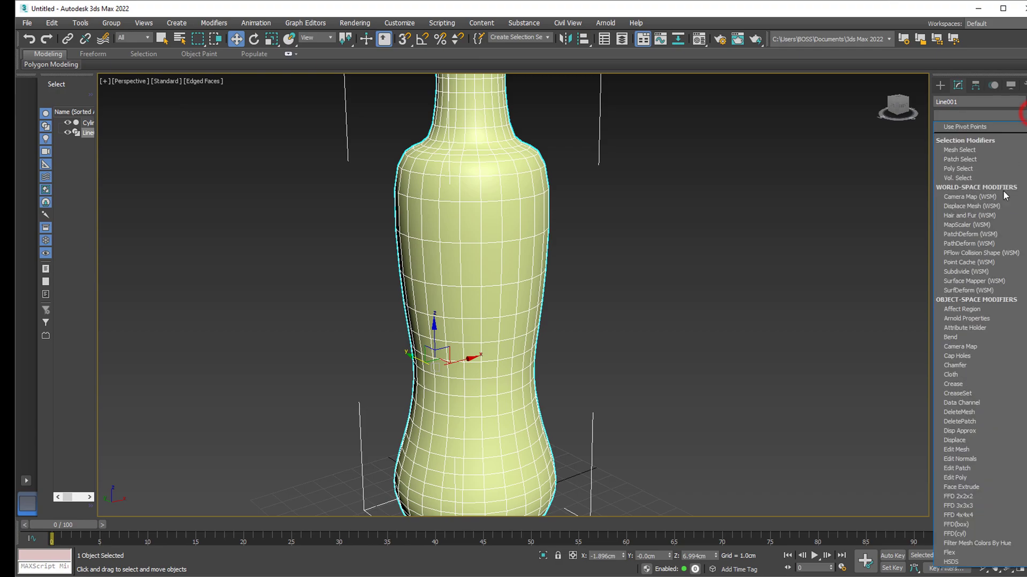
{"action": "left_click", "coordinate": [979, 477]}
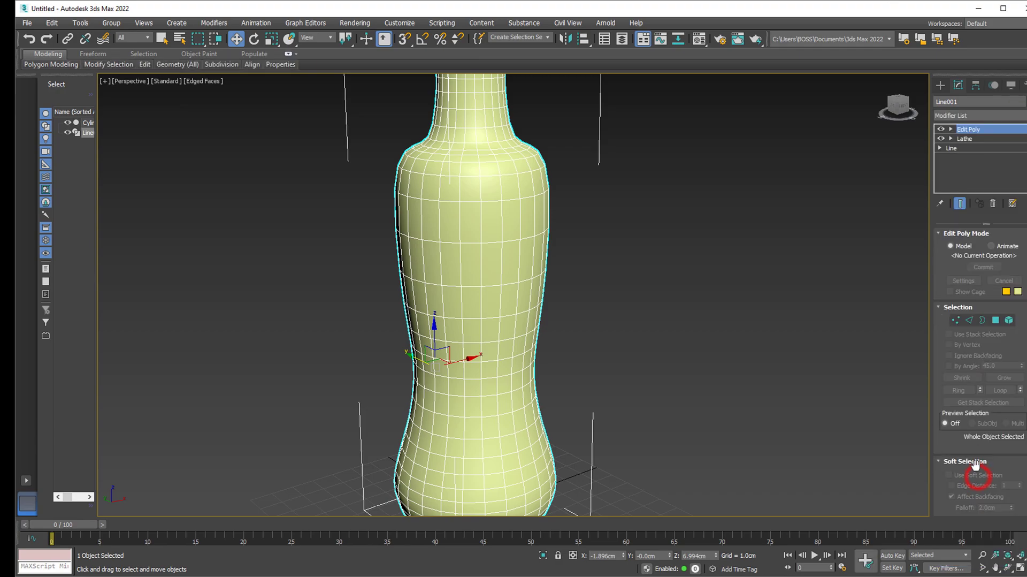
{"action": "left_click", "coordinate": [969, 320]}
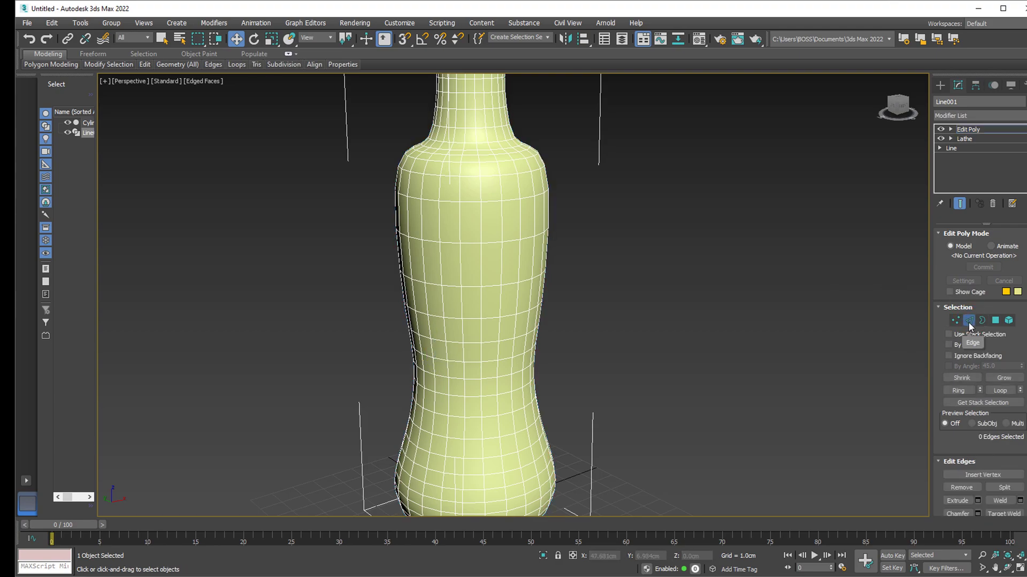
{"action": "left_click", "coordinate": [461, 225]}
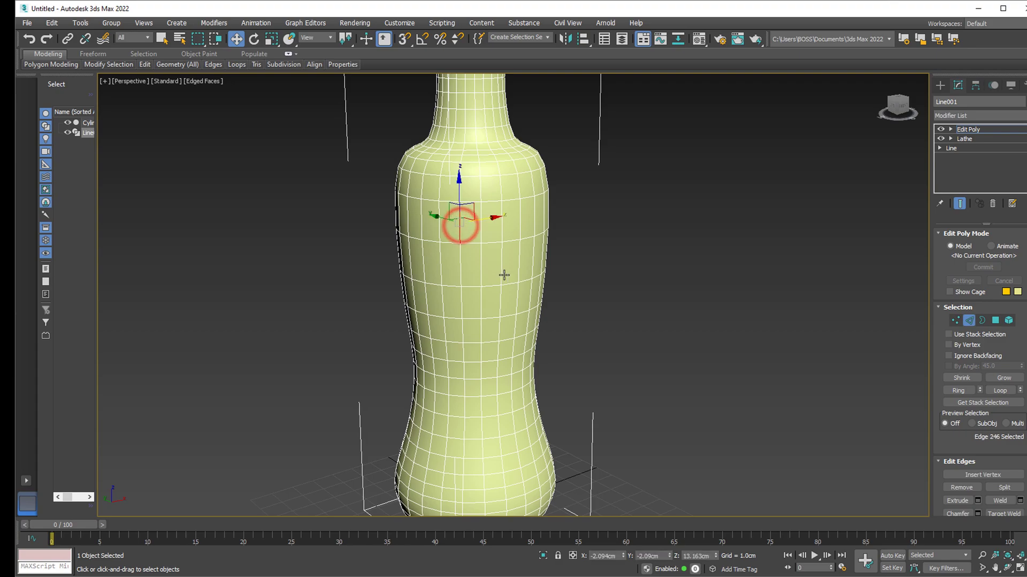
Step: Add two more vertical edges in the same upper-body ring to the selection, taking every fourth edge around the bottle
{"action": "left_click", "coordinate": [1007, 569]}
{"action": "left_click_drag", "start_coordinate": [406, 246], "coordinate": [459, 246]}
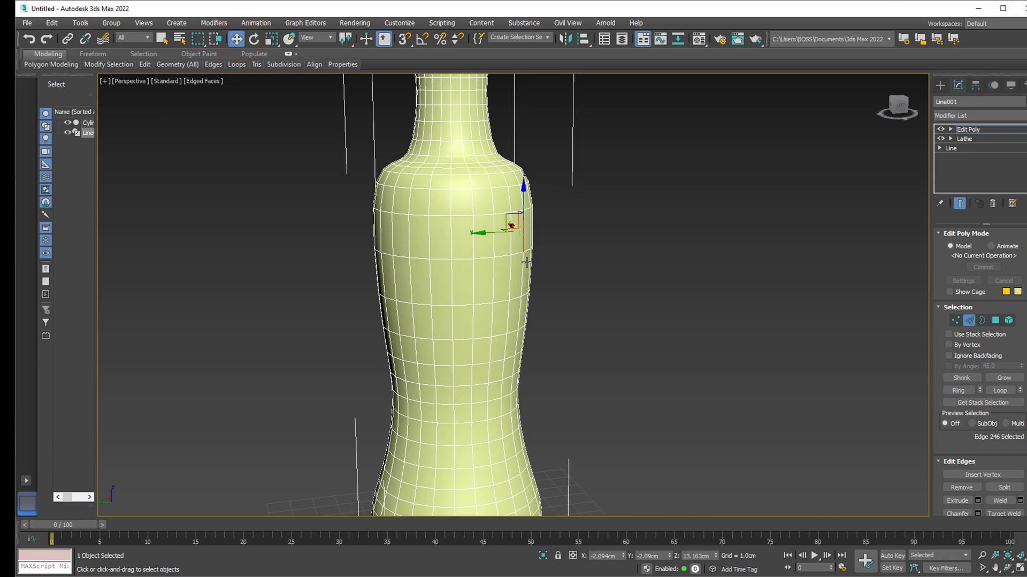
{"action": "left_click", "coordinate": [451, 239], "text": "ctrl"}
{"action": "middle_click_drag", "start_coordinate": [451, 239], "coordinate": [495, 254]}
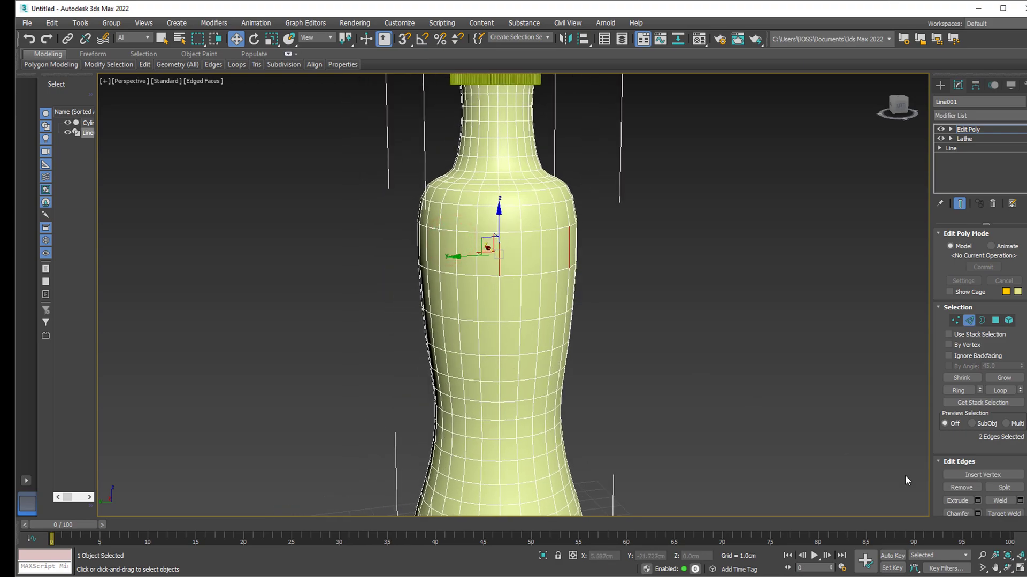
{"action": "left_click", "coordinate": [1009, 567]}
{"action": "left_click_drag", "start_coordinate": [450, 306], "coordinate": [483, 308]}
{"action": "left_click", "coordinate": [236, 39]}
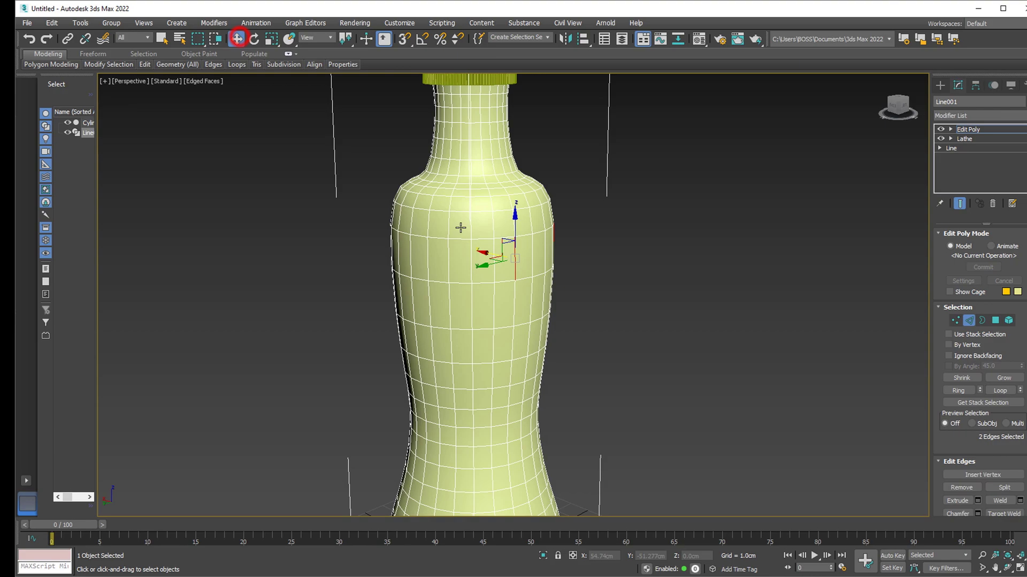
{"action": "left_click", "coordinate": [426, 261], "text": "ctrl"}
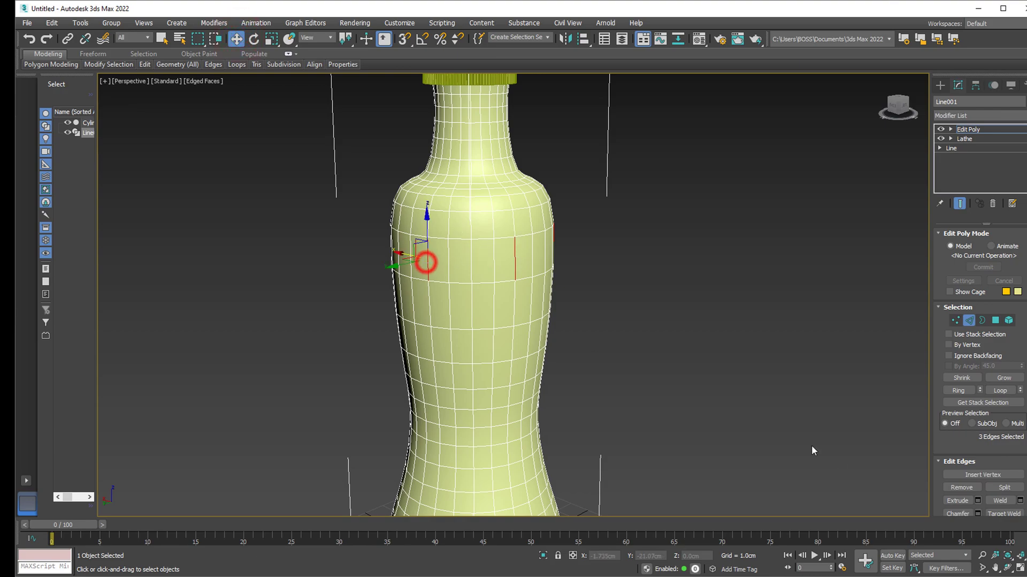
Step: Continue around the upper-body ring and add the fourth and fifth evenly spaced vertical edges to the selection
{"action": "left_click", "coordinate": [1008, 567]}
{"action": "left_click_drag", "start_coordinate": [514, 312], "coordinate": [512, 314]}
{"action": "left_click", "coordinate": [236, 40]}
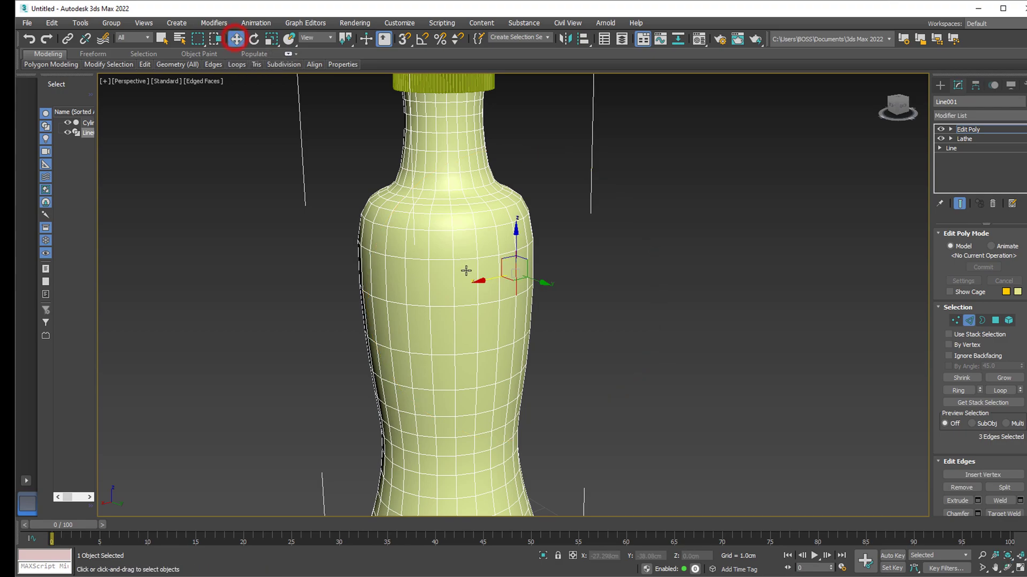
{"action": "left_click", "coordinate": [429, 289], "text": "ctrl"}
{"action": "left_click", "coordinate": [1009, 567]}
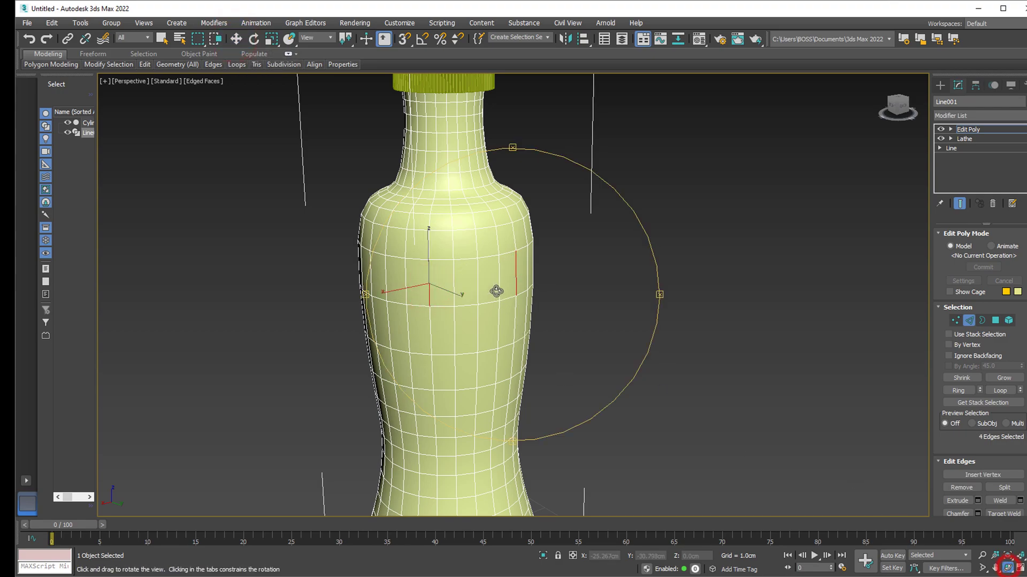
{"action": "left_click_drag", "start_coordinate": [497, 291], "coordinate": [582, 286]}
{"action": "left_click", "coordinate": [237, 39]}
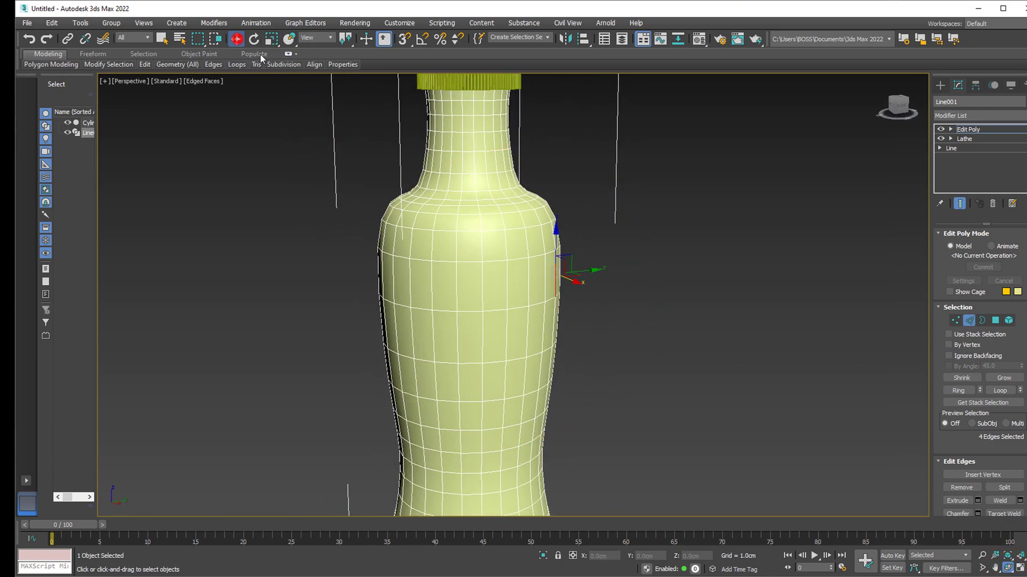
{"action": "left_click", "coordinate": [482, 294], "text": "ctrl"}
{"action": "middle_click_drag", "start_coordinate": [482, 294], "coordinate": [537, 316]}
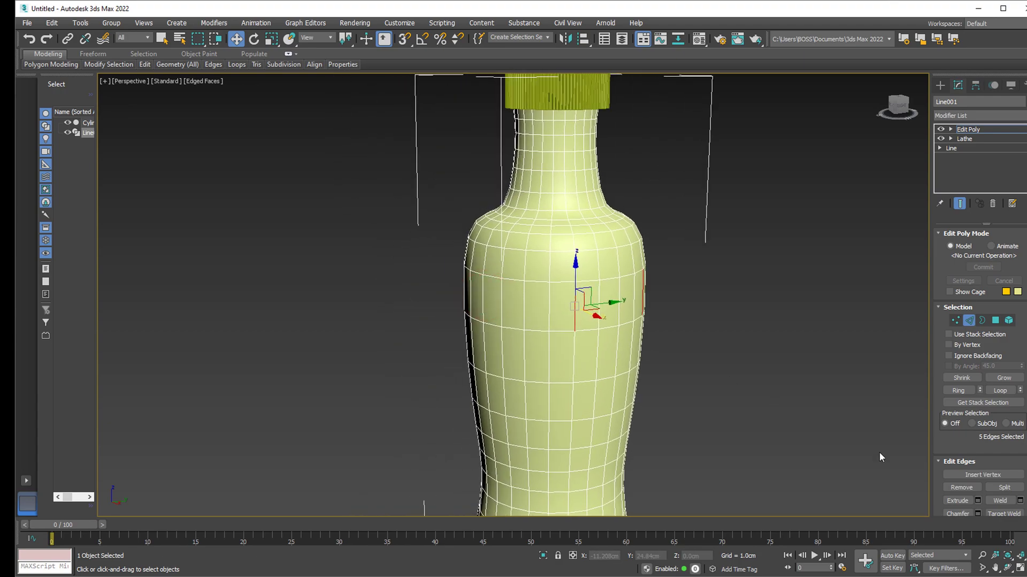
Step: Add the sixth vertical edge of the upper-body ring to complete the evenly spaced selection
{"action": "left_click", "coordinate": [1008, 567]}
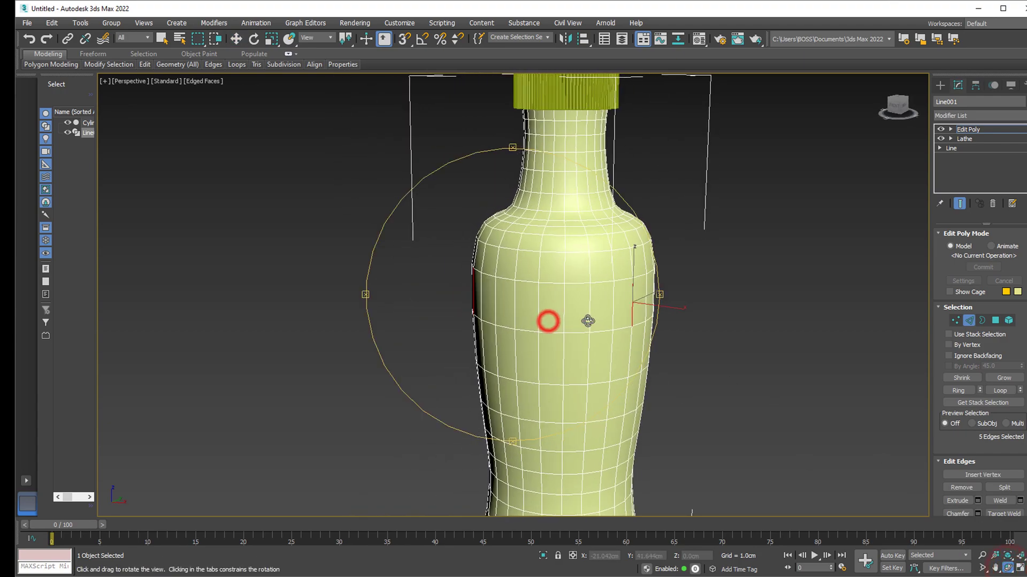
{"action": "left_click_drag", "start_coordinate": [588, 321], "coordinate": [598, 321]}
{"action": "left_click", "coordinate": [236, 39]}
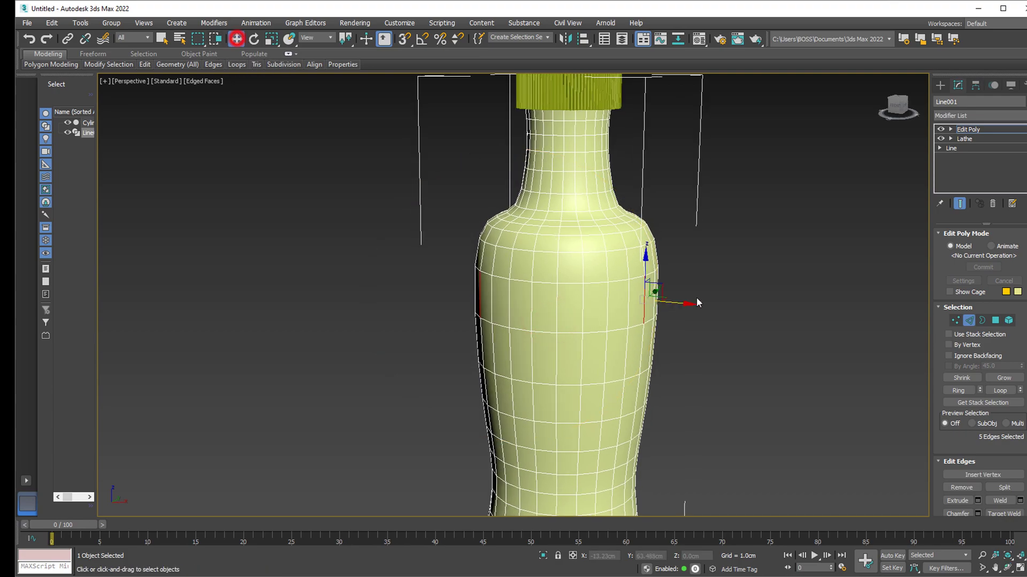
{"action": "left_click", "coordinate": [559, 310], "text": "ctrl"}
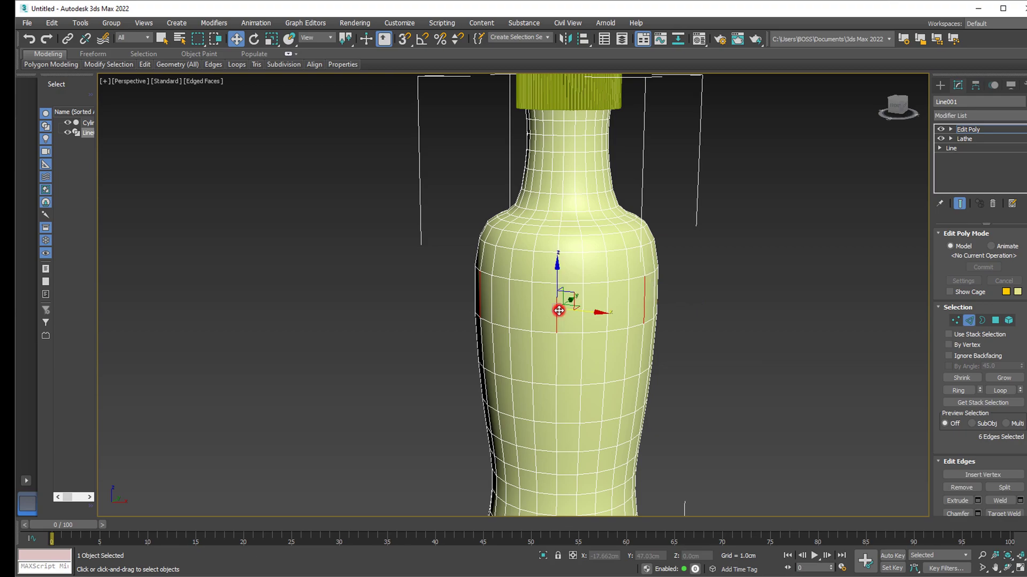
{"action": "scroll", "coordinate": [556, 308], "scroll_direction": "down", "scroll_amount": 2}
{"action": "scroll", "coordinate": [752, 431], "scroll_direction": "up", "scroll_amount": 3}
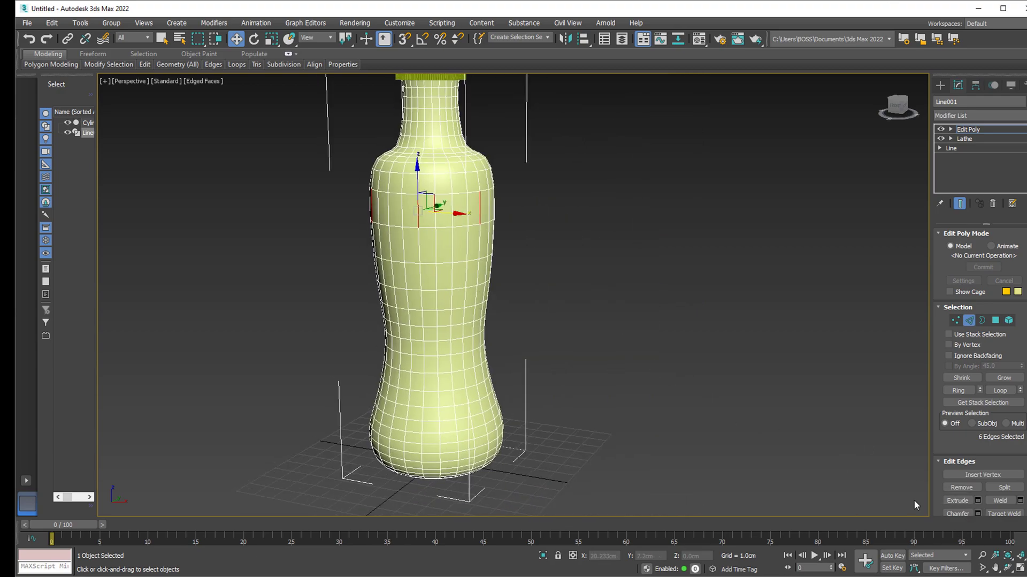
Step: Expand the six selected edges into full vertical edge loops running from the neck to the base
{"action": "left_click", "coordinate": [1008, 567]}
{"action": "left_click_drag", "start_coordinate": [514, 283], "coordinate": [356, 283]}
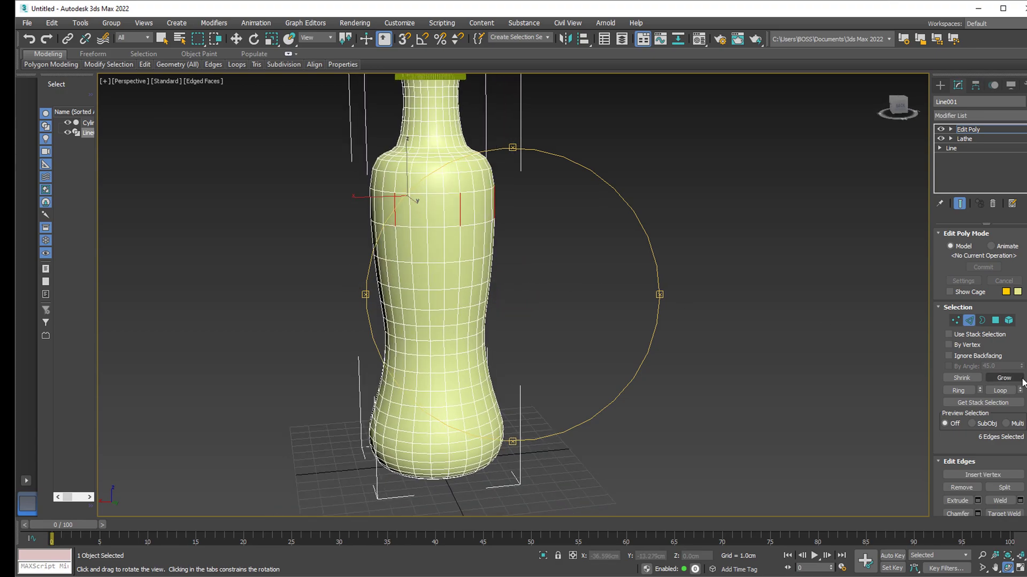
{"action": "left_click", "coordinate": [1002, 391]}
{"action": "left_click_drag", "start_coordinate": [481, 241], "coordinate": [502, 261]}
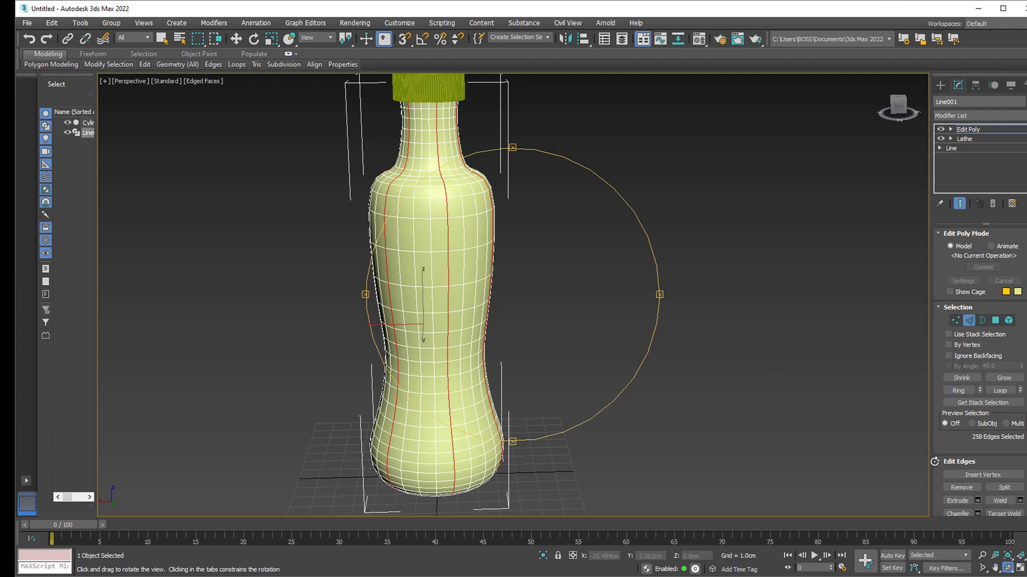
Step: Start an Extrude Edges operation with settings on the six vertical loops and set its width to 0.1 cm
{"action": "left_click", "coordinate": [978, 499]}
{"action": "scroll", "coordinate": [500, 266], "scroll_direction": "up", "scroll_amount": 5}
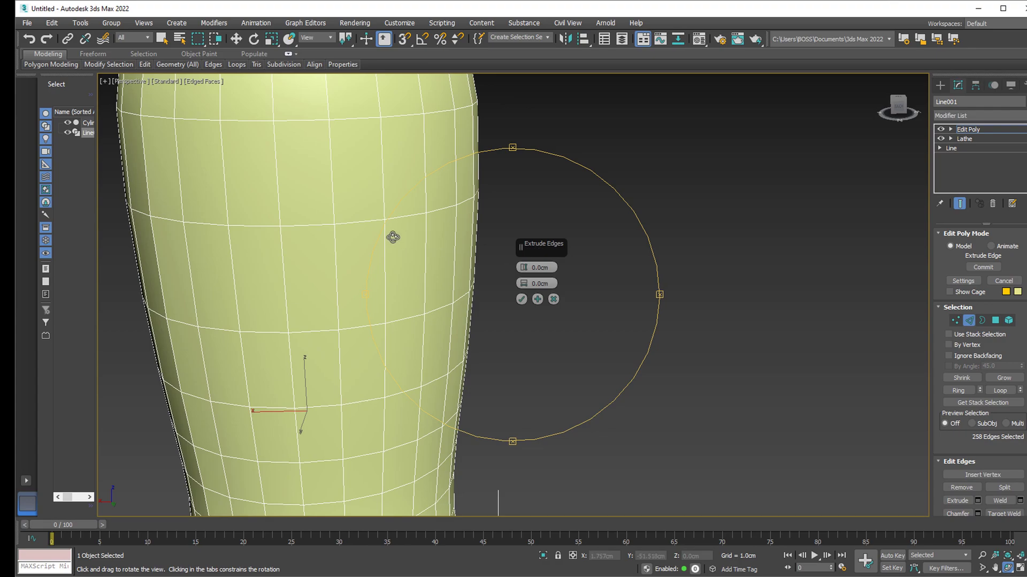
{"action": "left_click_drag", "start_coordinate": [394, 236], "coordinate": [417, 282]}
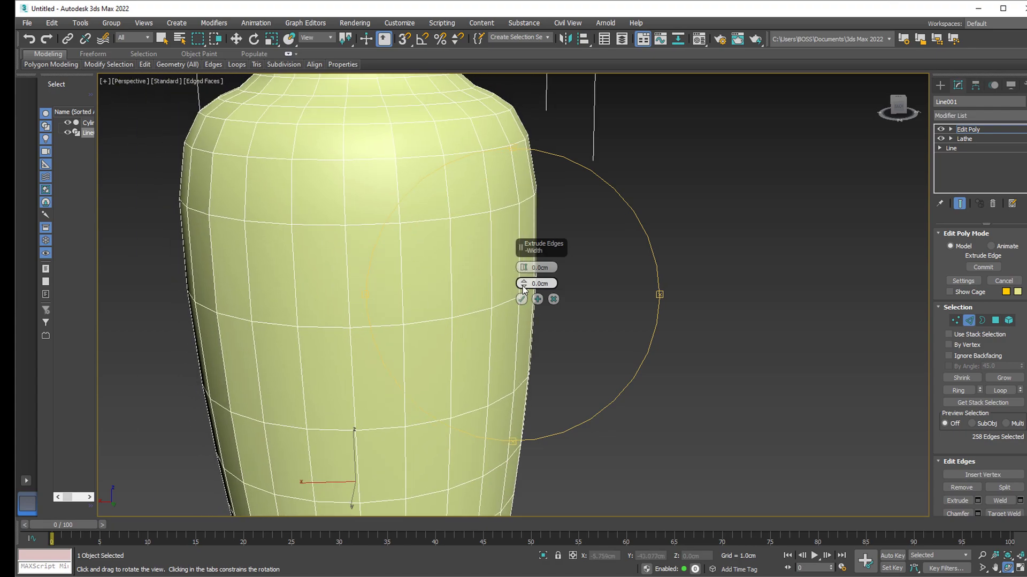
{"action": "left_click_drag", "start_coordinate": [524, 286], "coordinate": [525, 282]}
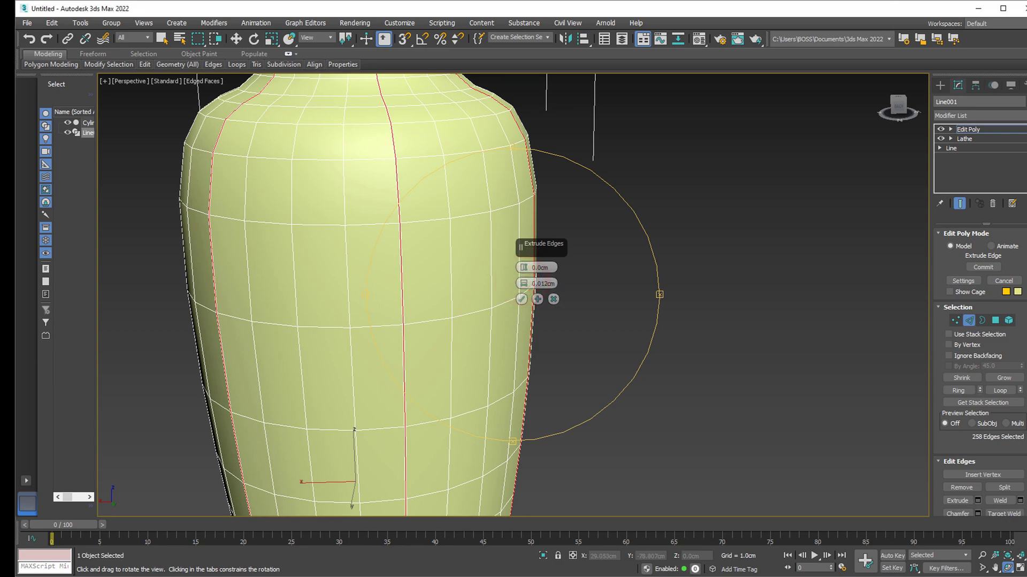
{"action": "scroll", "coordinate": [410, 253], "scroll_direction": "up", "scroll_amount": 6}
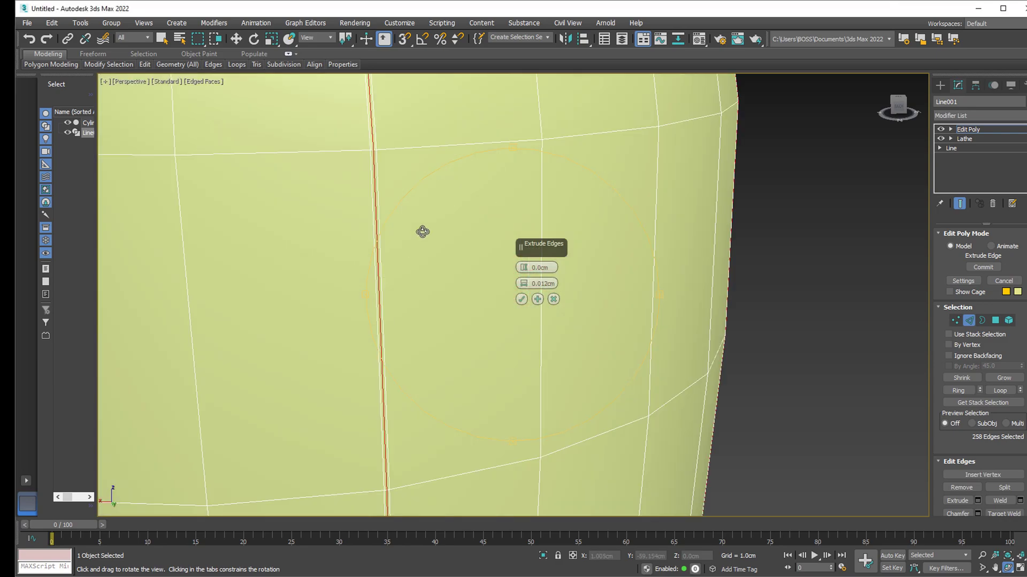
{"action": "left_click_drag", "start_coordinate": [523, 283], "coordinate": [525, 281]}
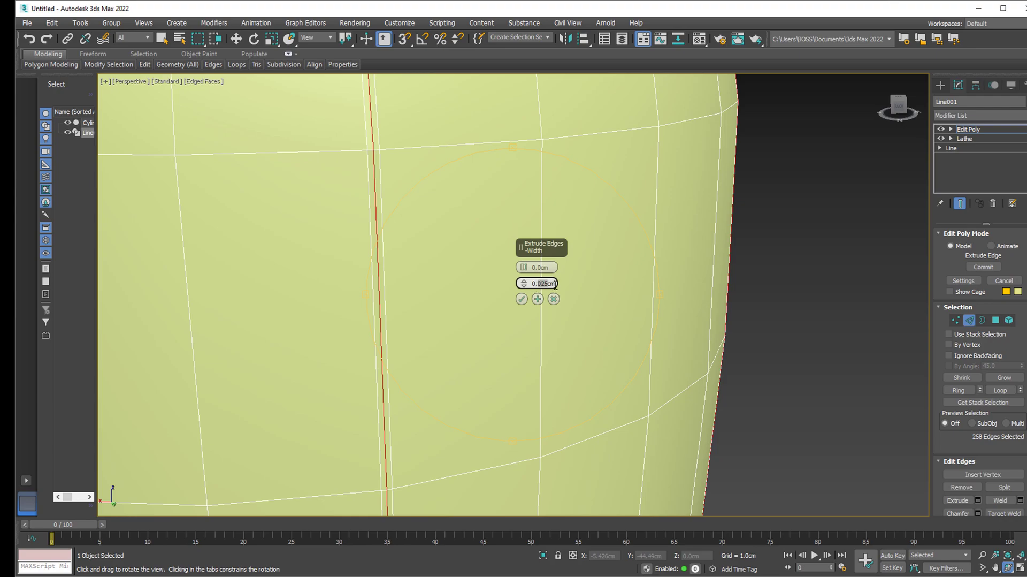
{"action": "type", "text": "2"}
{"action": "key", "text": "Return"}
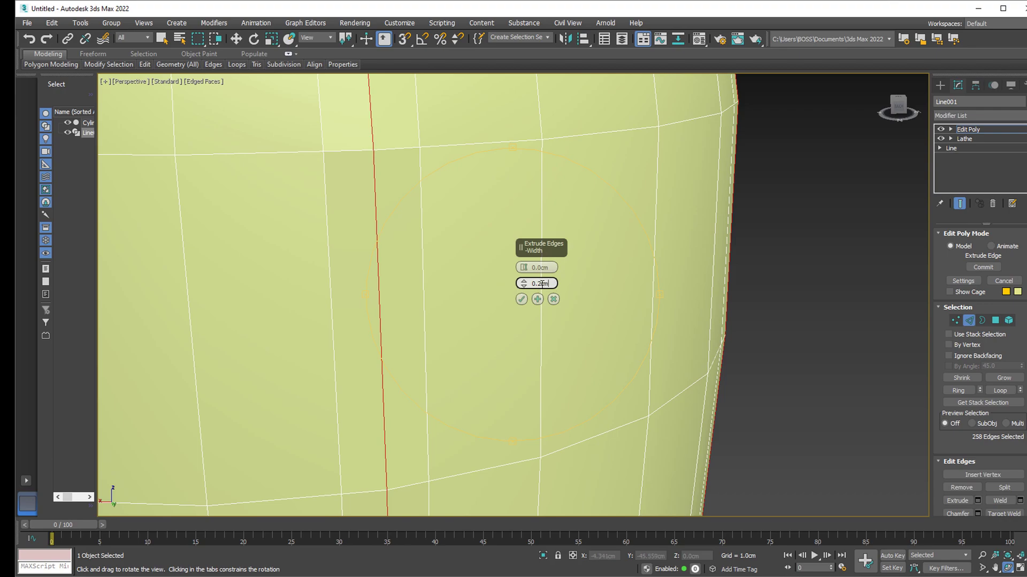
{"action": "left_click", "coordinate": [542, 283]}
{"action": "type", "text": "1"}
{"action": "key", "text": "Return"}
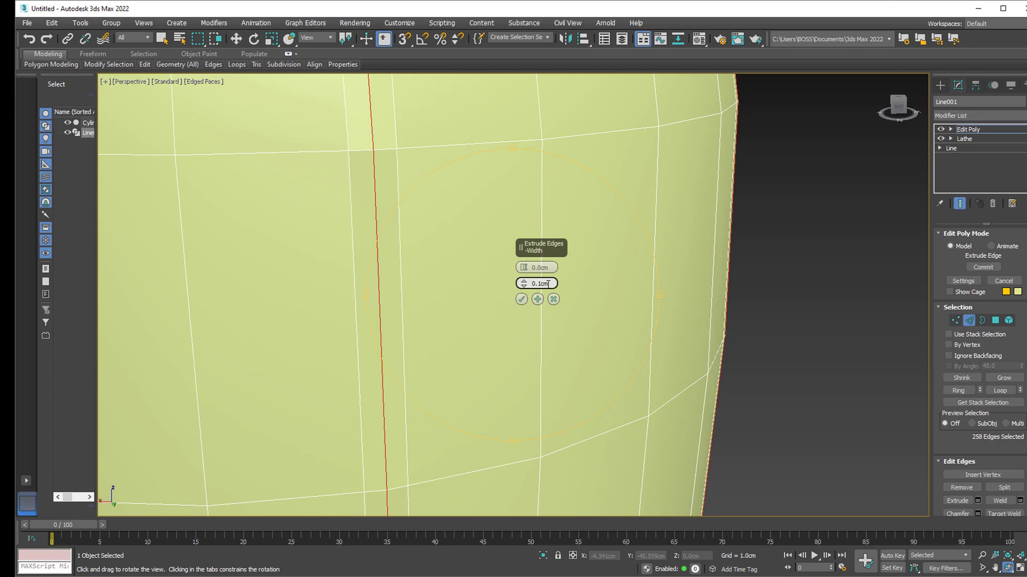
Step: Set the edge extrusion height to about 0.038 cm and apply the extrusion to the vertical loops
{"action": "scroll", "coordinate": [411, 273], "scroll_direction": "down", "scroll_amount": 10}
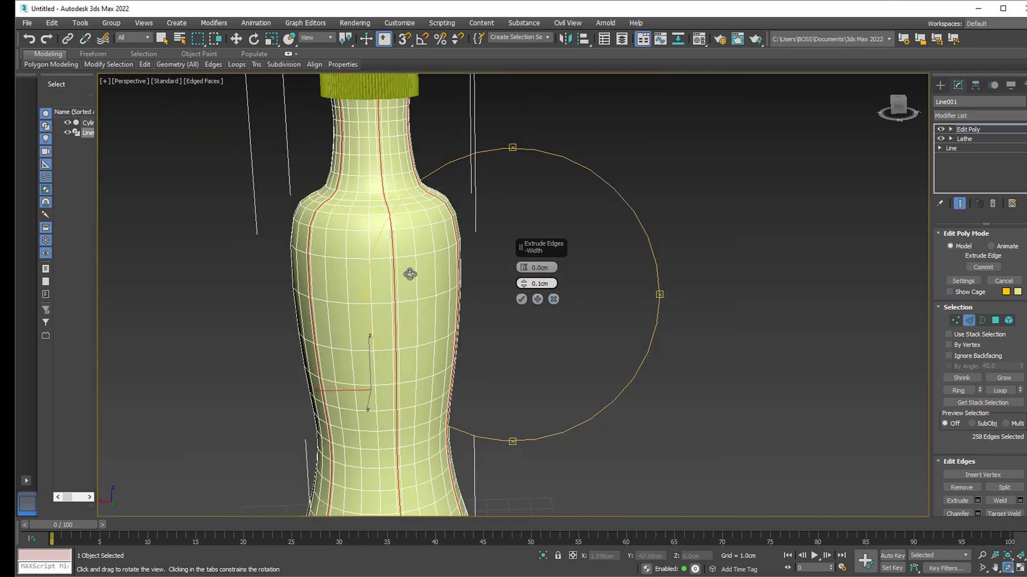
{"action": "scroll", "coordinate": [410, 274], "scroll_direction": "up", "scroll_amount": 10}
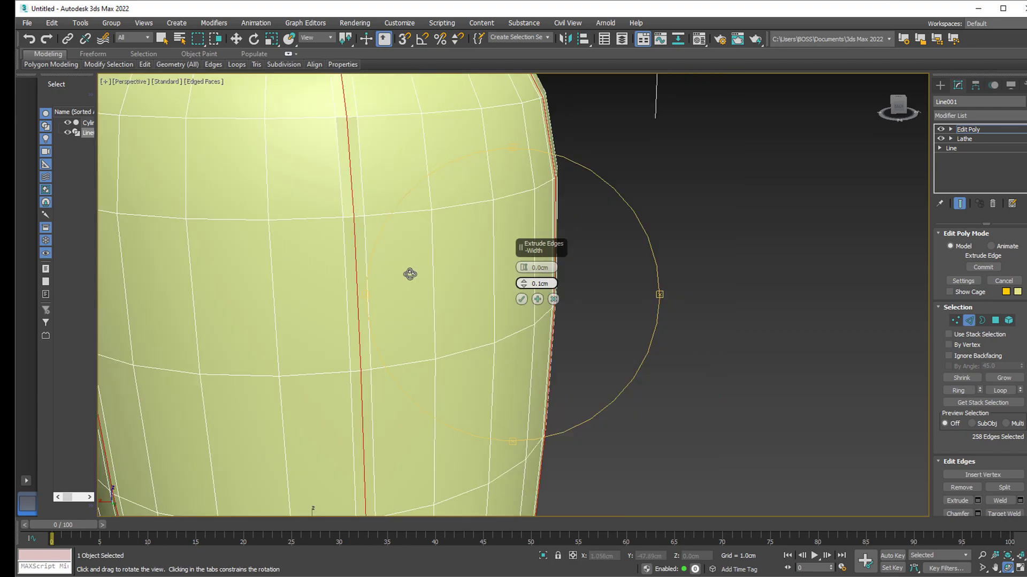
{"action": "scroll", "coordinate": [411, 273], "scroll_direction": "up", "scroll_amount": 2}
{"action": "left_click_drag", "start_coordinate": [535, 267], "coordinate": [524, 266]}
{"action": "left_click_drag", "start_coordinate": [412, 278], "coordinate": [436, 300]}
{"action": "scroll", "coordinate": [429, 287], "scroll_direction": "up", "scroll_amount": 1}
{"action": "scroll", "coordinate": [428, 287], "scroll_direction": "down", "scroll_amount": 3}
{"action": "scroll", "coordinate": [441, 273], "scroll_direction": "up", "scroll_amount": 4}
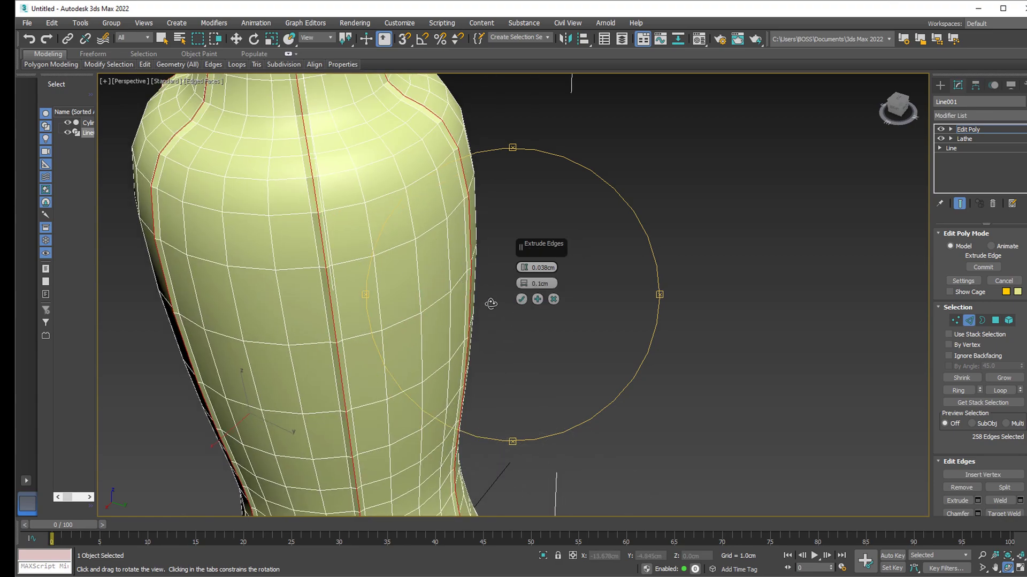
{"action": "left_click", "coordinate": [522, 300]}
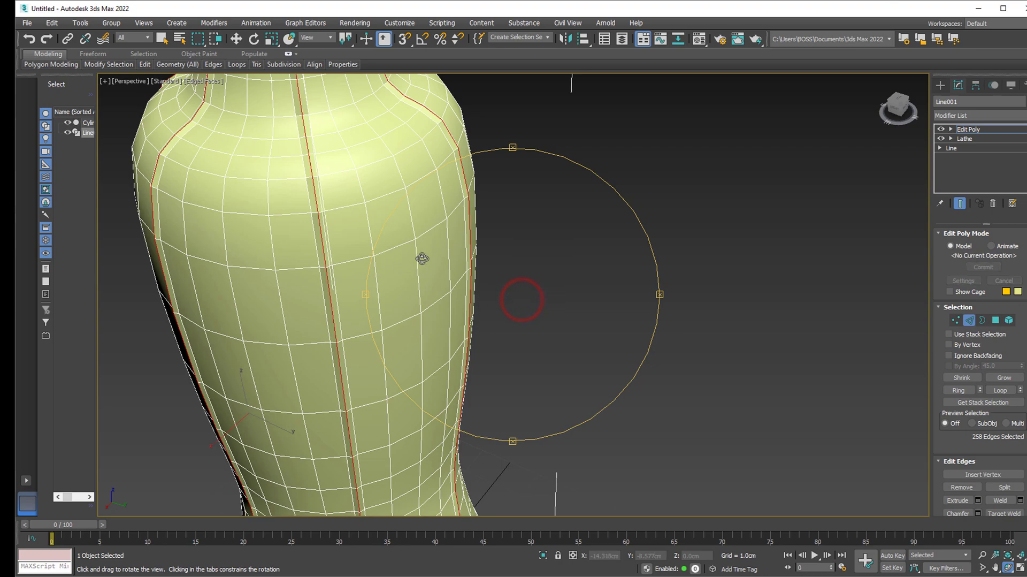
Step: Leave the Edge level and add a TurboSmooth modifier with 2 iterations to the bottle
{"action": "left_click_drag", "start_coordinate": [523, 298], "coordinate": [509, 305]}
{"action": "left_click", "coordinate": [1020, 130]}
{"action": "left_click", "coordinate": [1020, 115]}
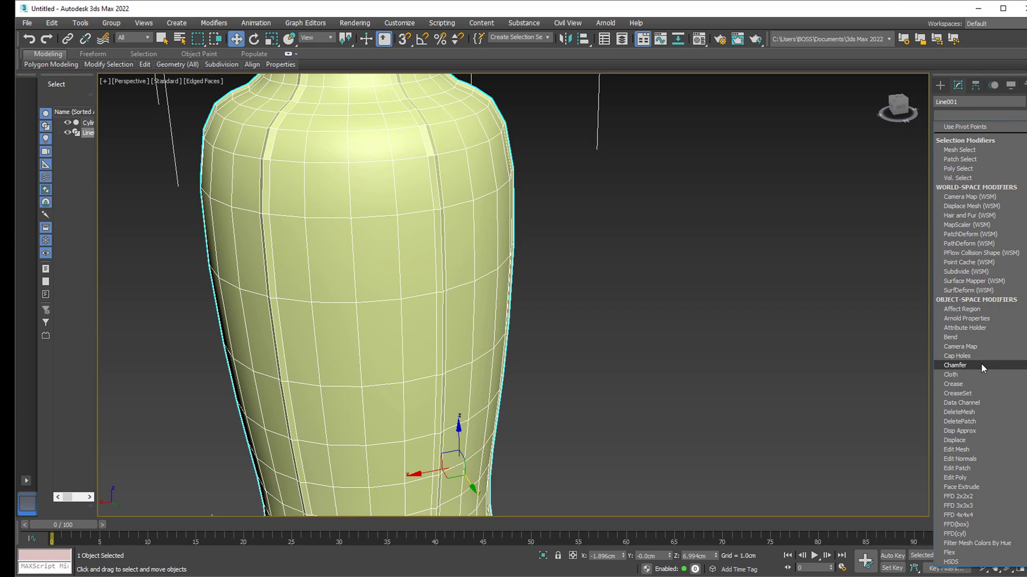
{"action": "key", "text": "t"}
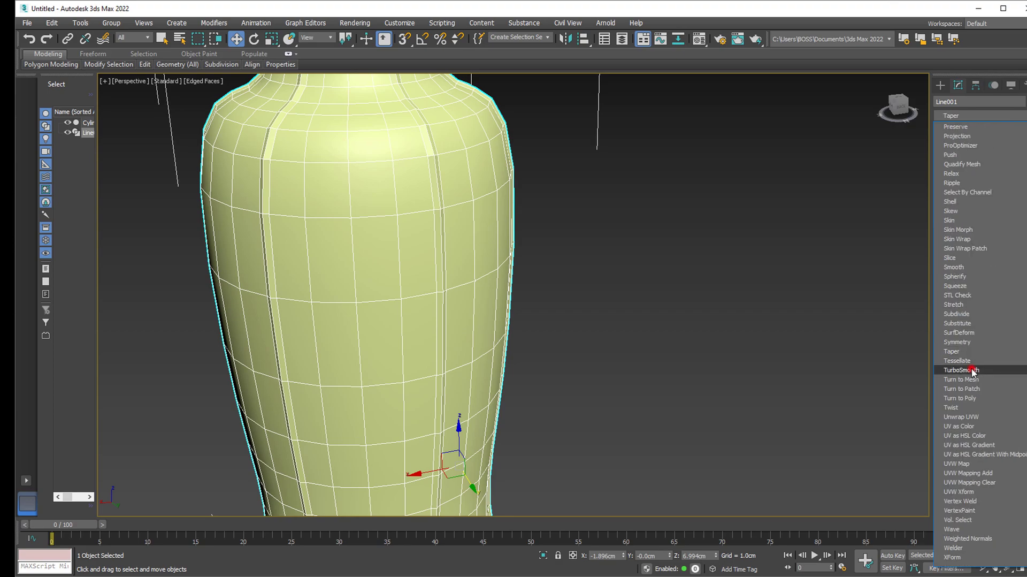
{"action": "left_click", "coordinate": [972, 370]}
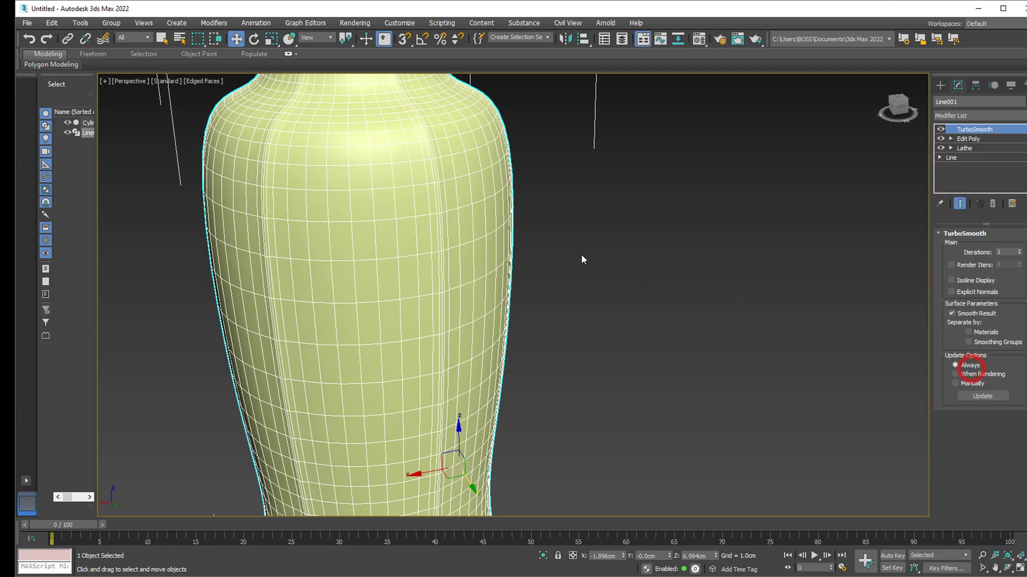
{"action": "left_click", "coordinate": [1021, 250]}
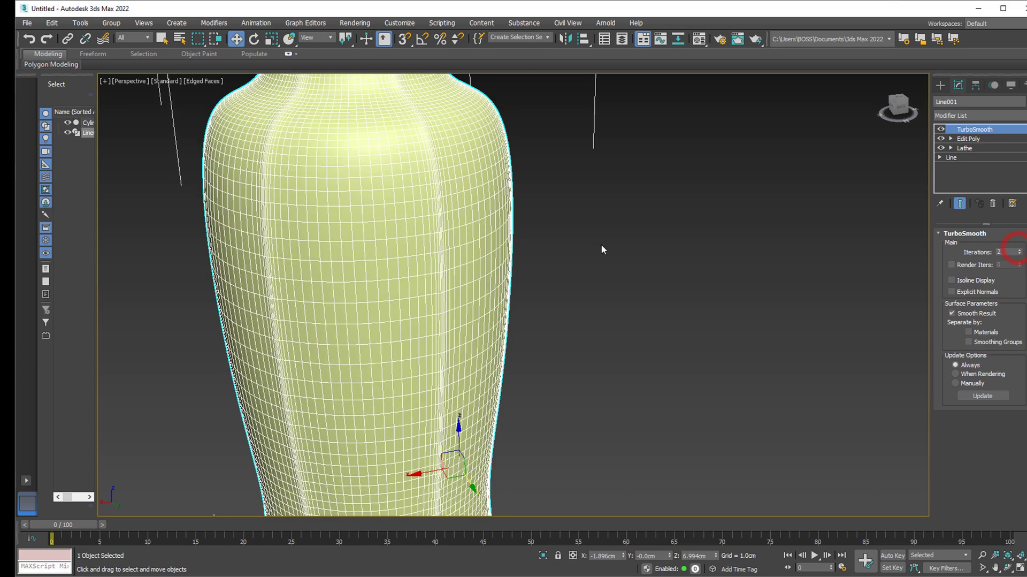
Step: Turn off edged faces in the Perspective view and examine the smoothed bottle with its vertical creases
{"action": "middle_click_drag", "start_coordinate": [602, 246], "coordinate": [600, 261]}
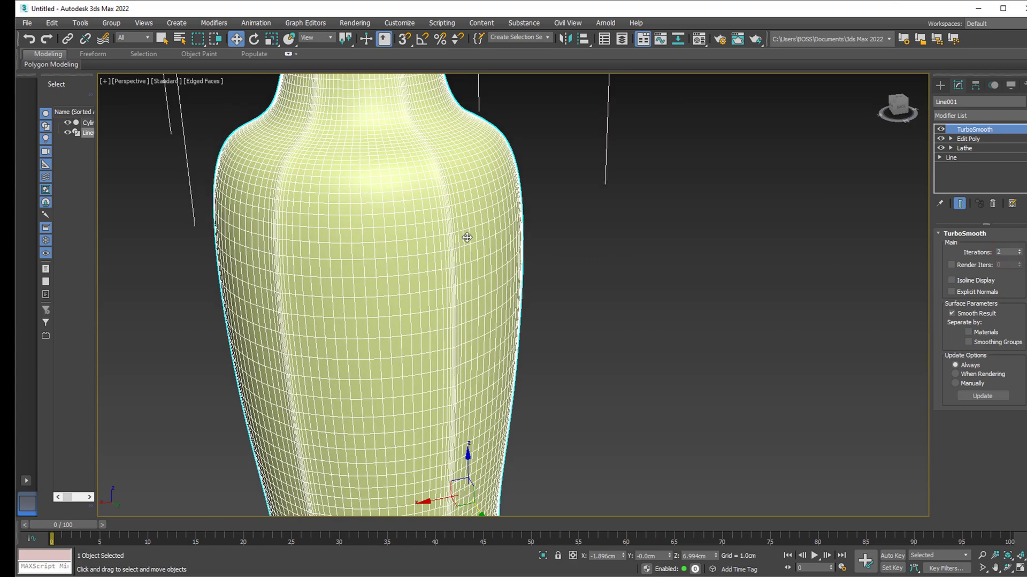
{"action": "key", "text": "F4"}
{"action": "scroll", "coordinate": [493, 266], "scroll_direction": "down", "scroll_amount": 4}
{"action": "scroll", "coordinate": [484, 311], "scroll_direction": "down", "scroll_amount": 3}
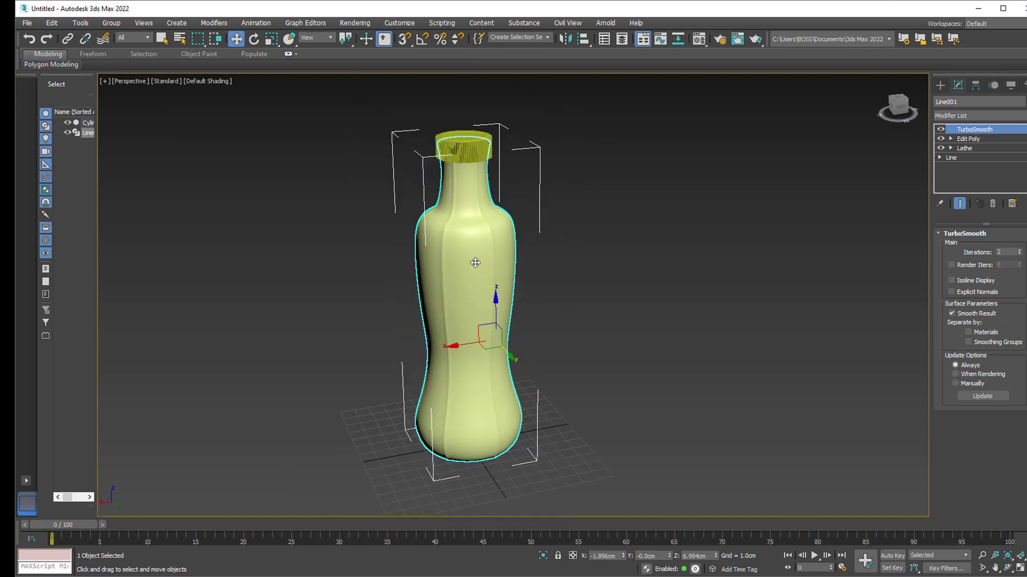
{"action": "scroll", "coordinate": [477, 267], "scroll_direction": "up", "scroll_amount": 4}
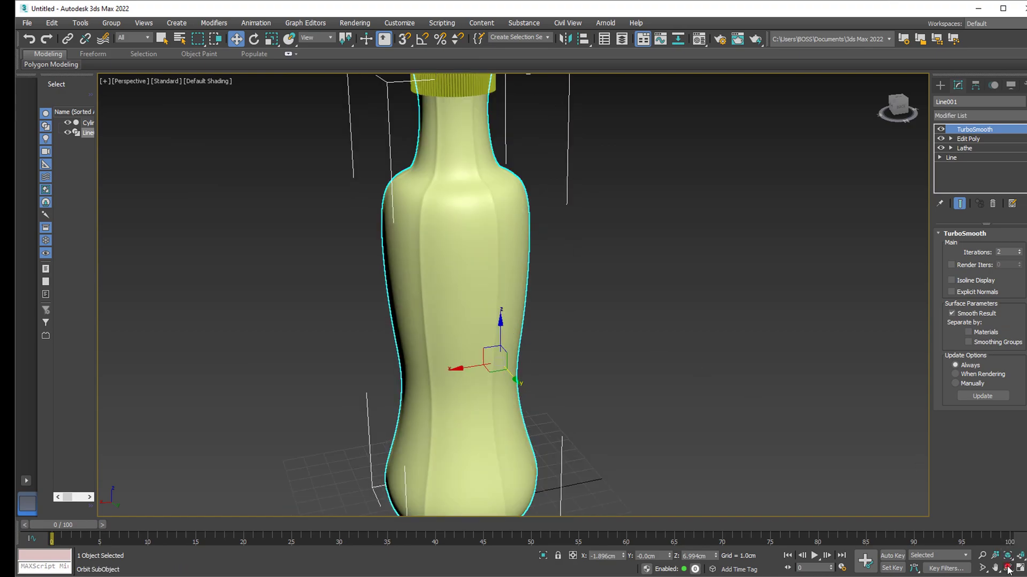